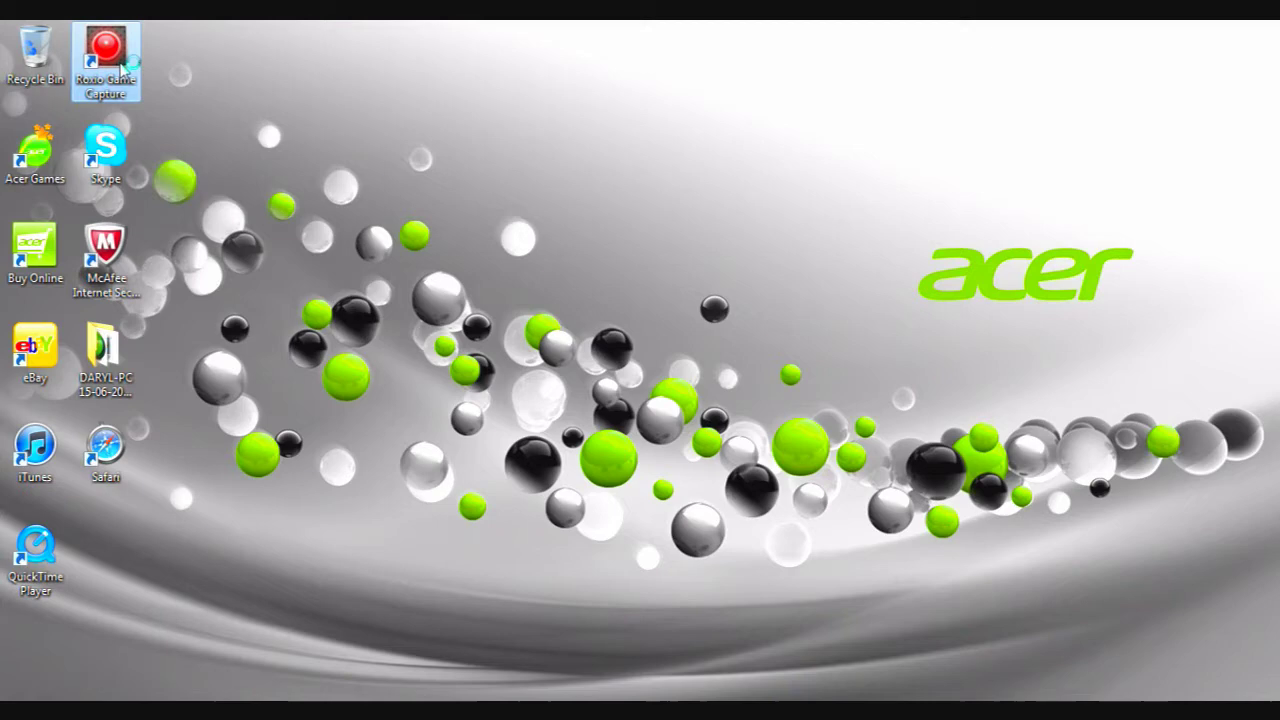
Launch Roxio Game Capture from its desktop icon.
{"action": "double_click", "coordinate": [121, 68]}
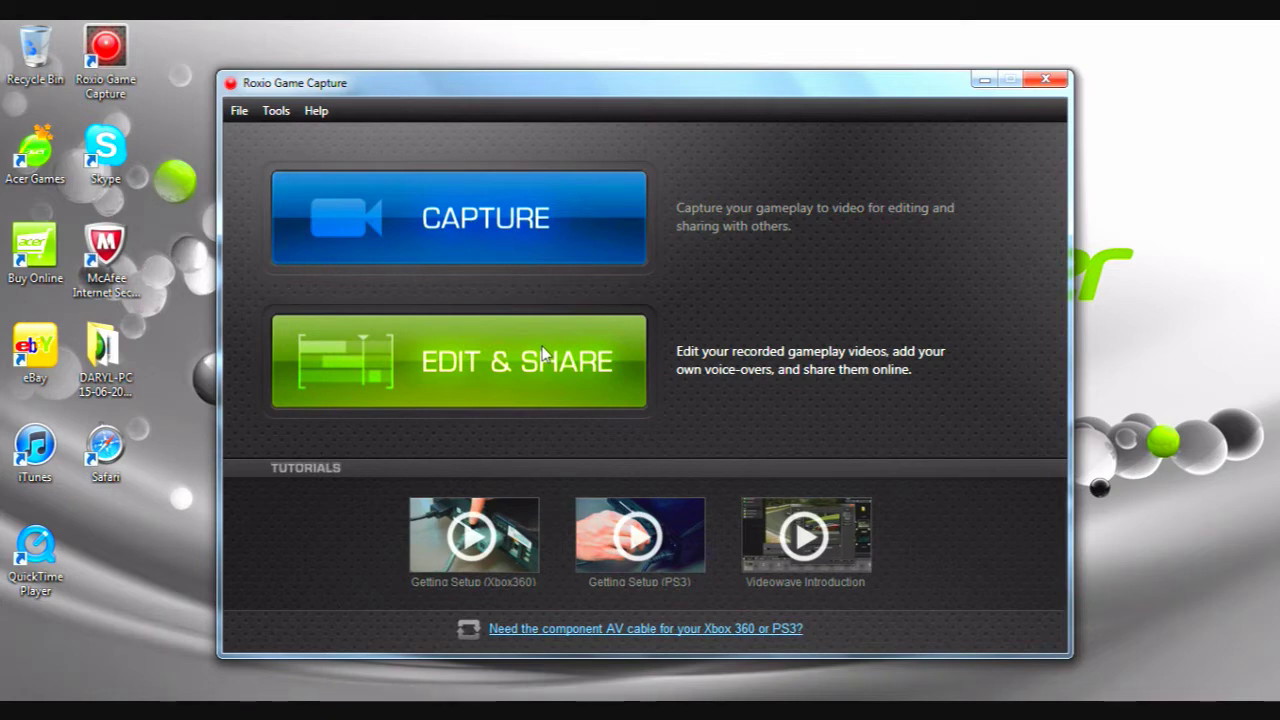
From Edit & Share, create a new Widescreen 16:9 production and switch to the Storyline view.
{"action": "left_click", "coordinate": [543, 354]}
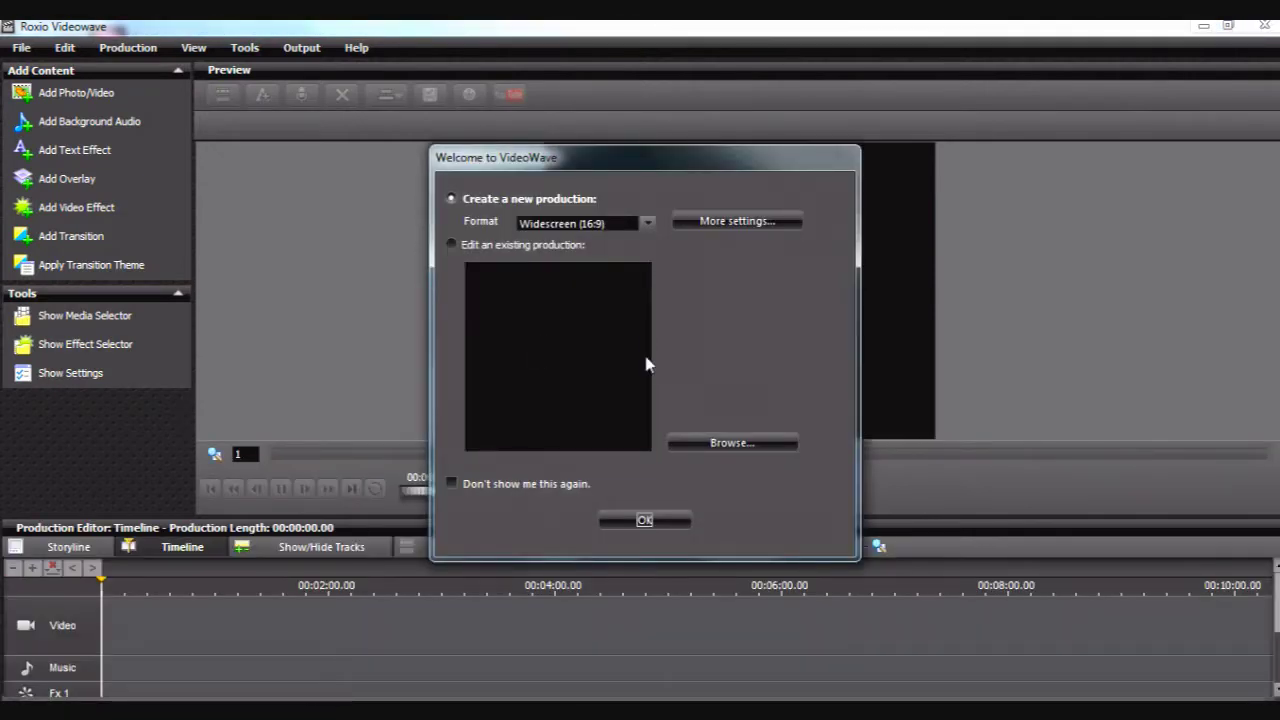
{"action": "left_click", "coordinate": [645, 520]}
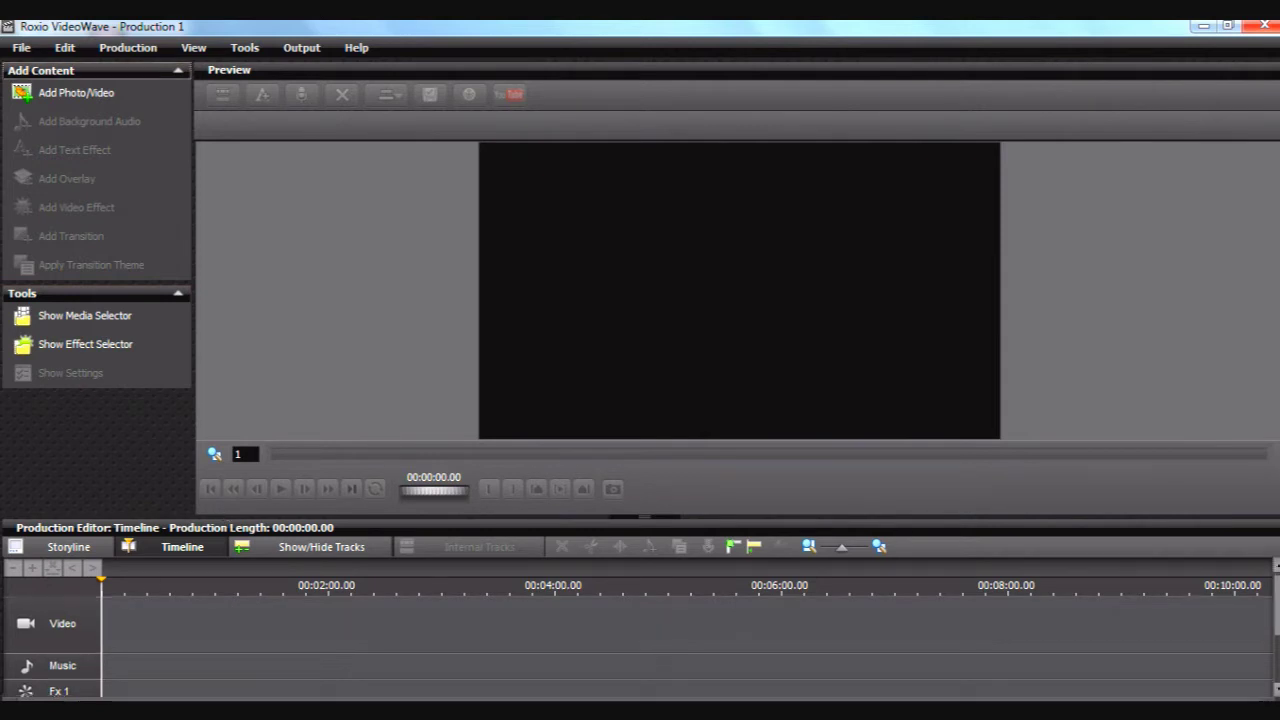
{"action": "scroll", "coordinate": [640, 650], "scroll_direction": "down", "scroll_amount": 2}
{"action": "scroll", "coordinate": [640, 650], "scroll_direction": "up", "scroll_amount": 1}
{"action": "scroll", "coordinate": [1268, 676], "scroll_direction": "down", "scroll_amount": 2}
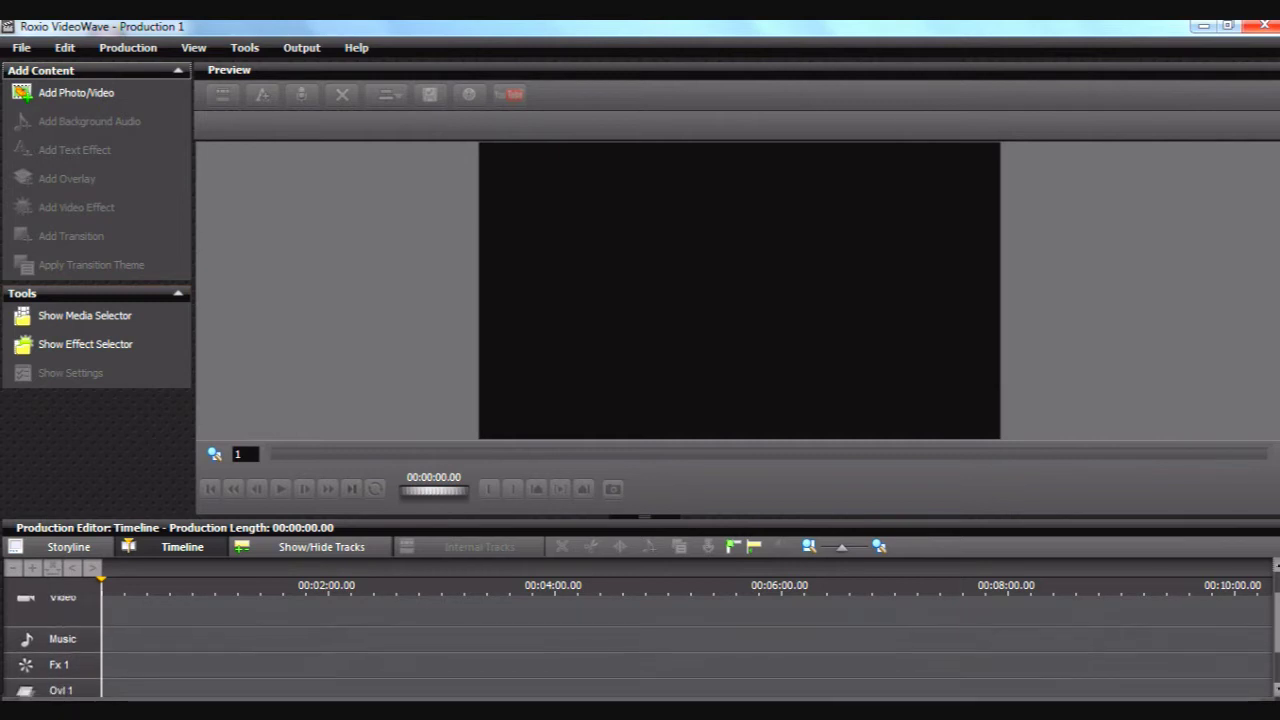
{"action": "scroll", "coordinate": [1268, 676], "scroll_direction": "up", "scroll_amount": 2}
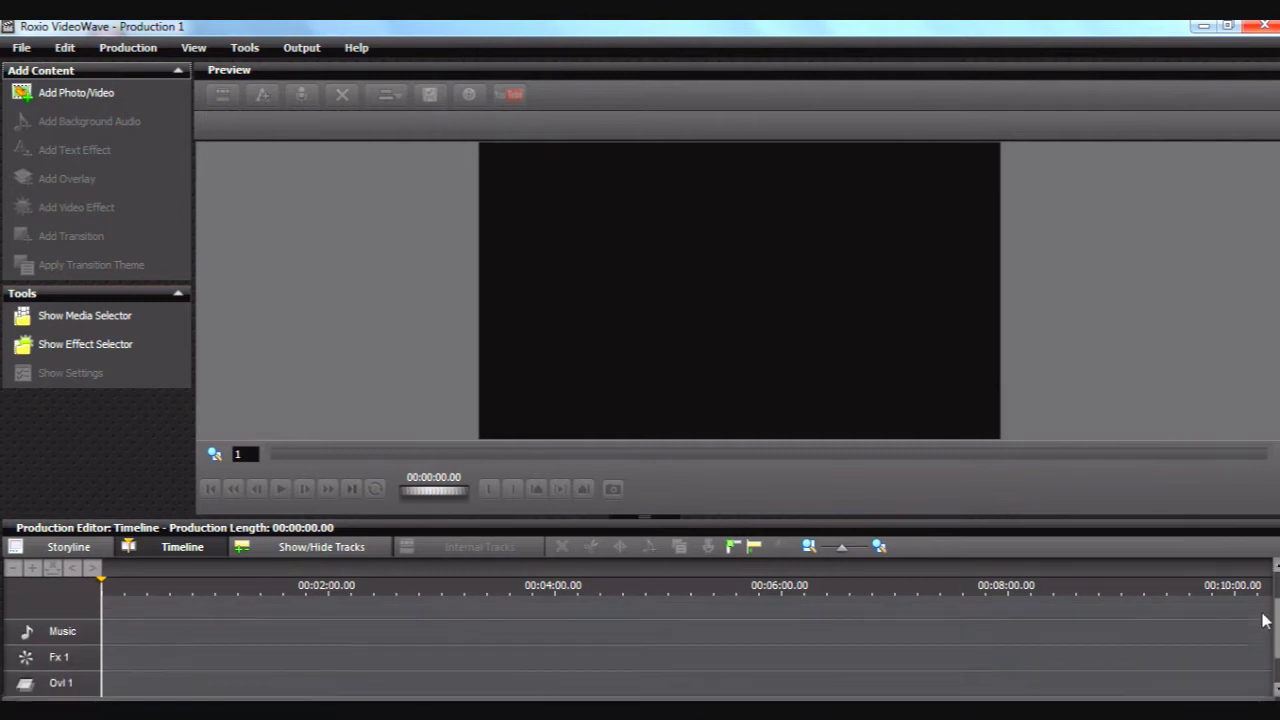
{"action": "left_click", "coordinate": [100, 550]}
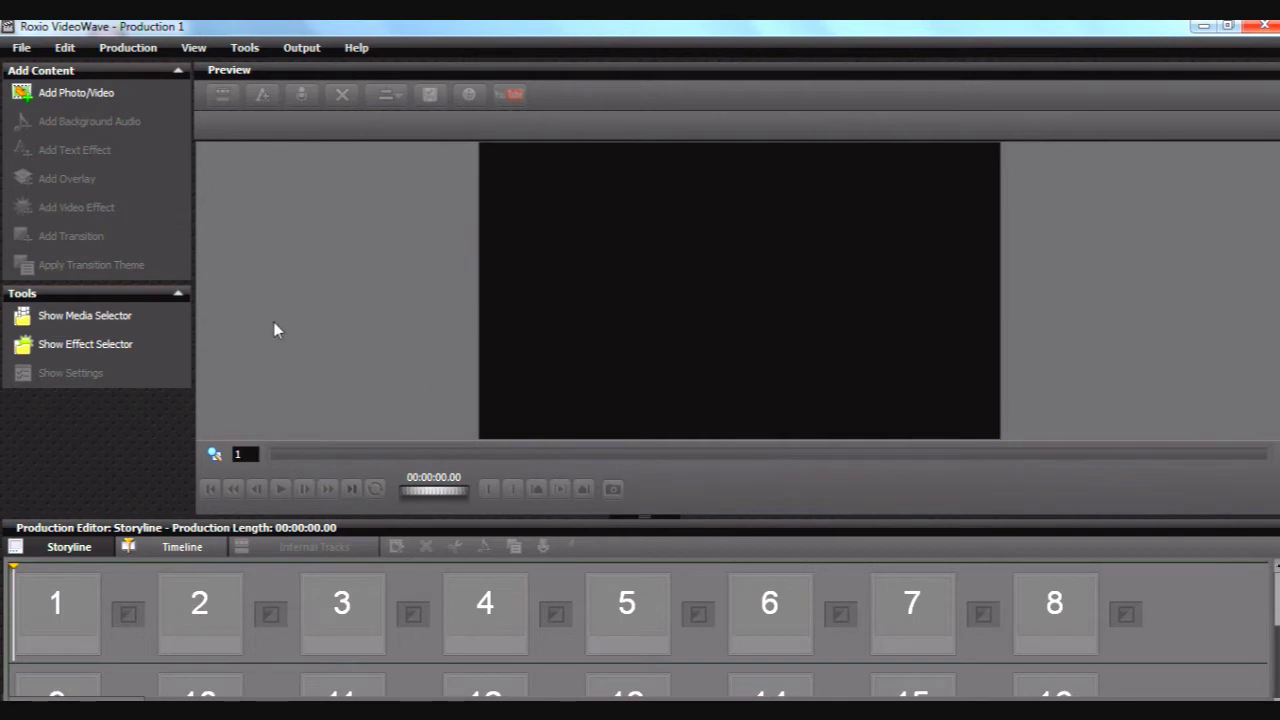
Add tut_00 from My Videos into the production's first slot.
{"action": "left_click", "coordinate": [90, 96]}
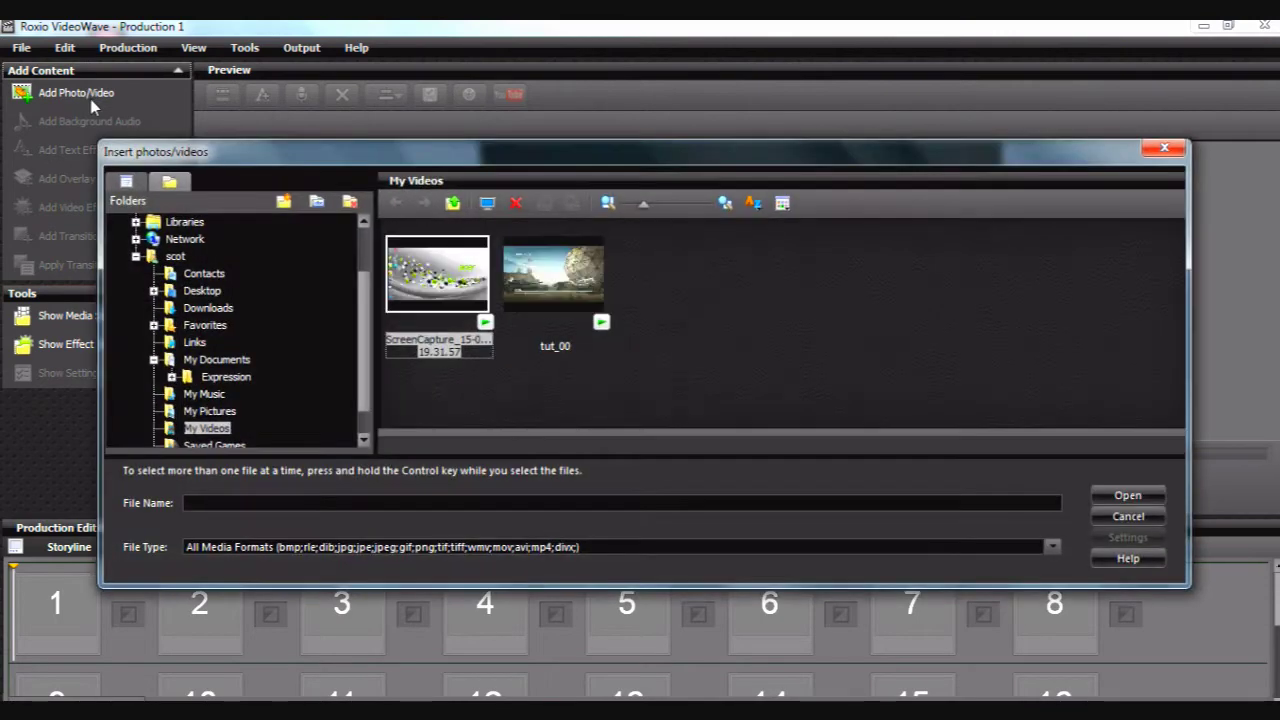
{"action": "left_click", "coordinate": [586, 300]}
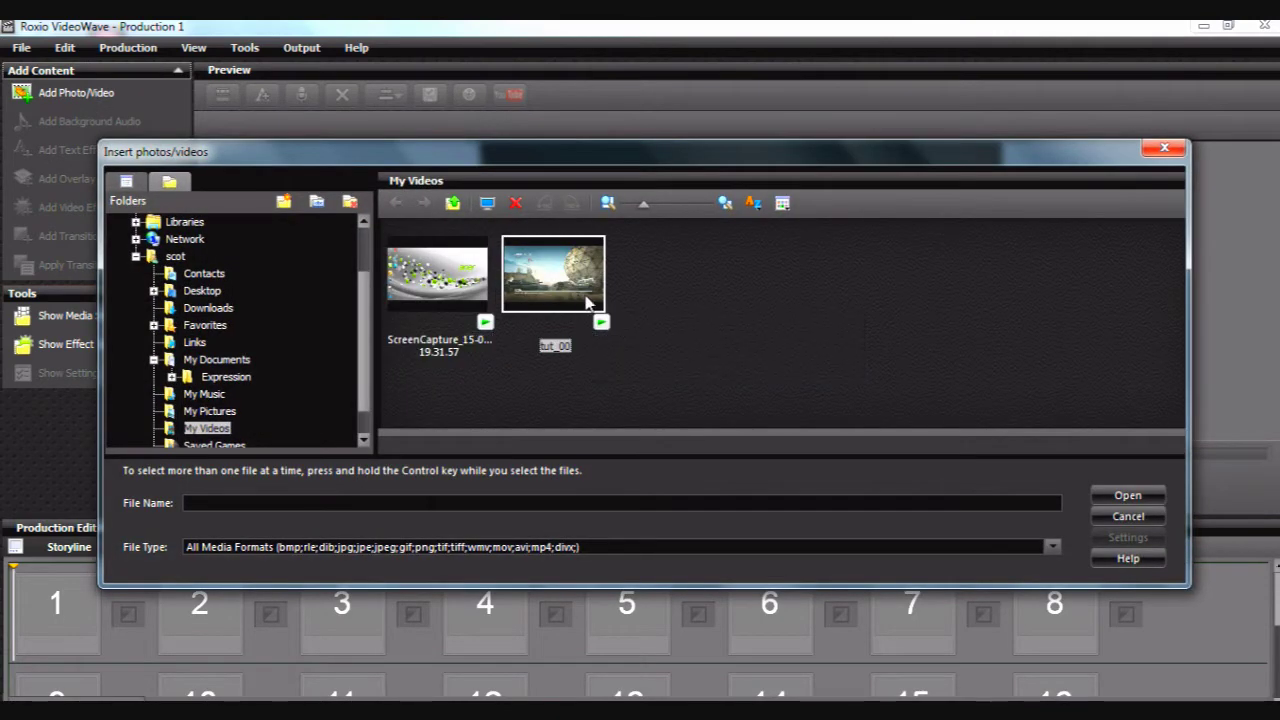
{"action": "left_click", "coordinate": [1127, 495]}
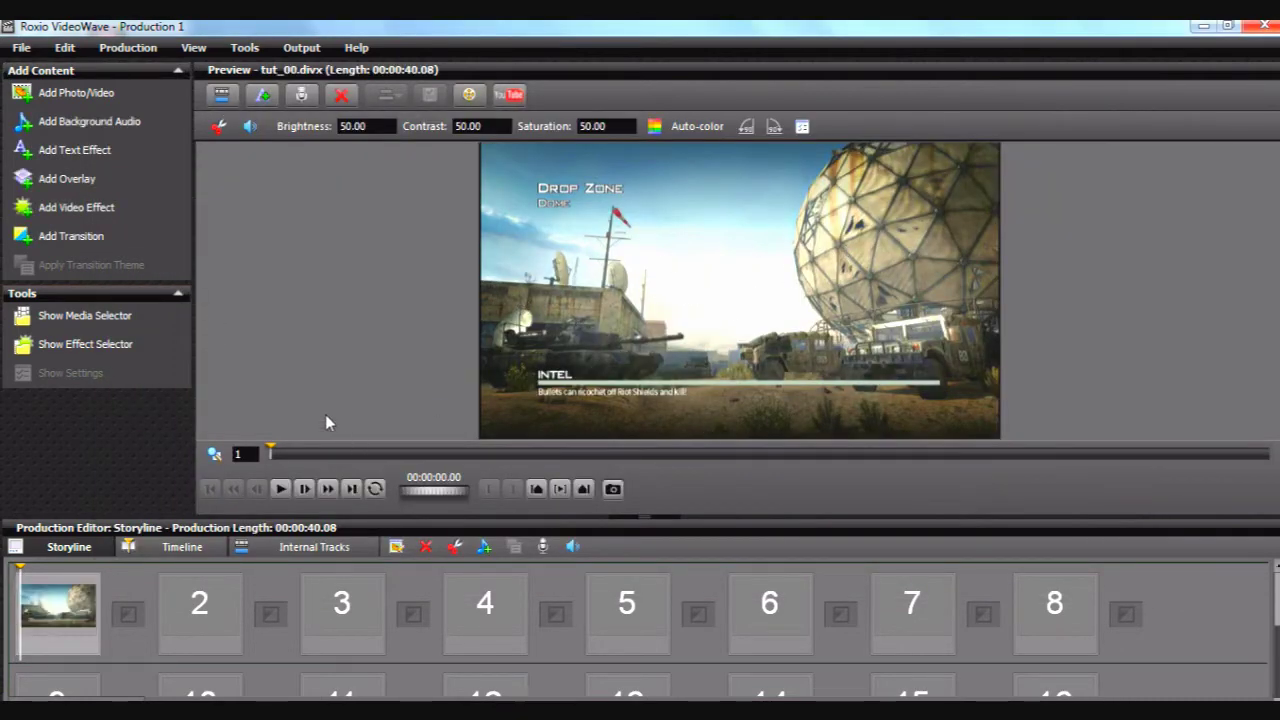
Play the tut_00 preview, jump to about 13 seconds, then step frames near 36 seconds.
{"action": "left_click", "coordinate": [281, 489]}
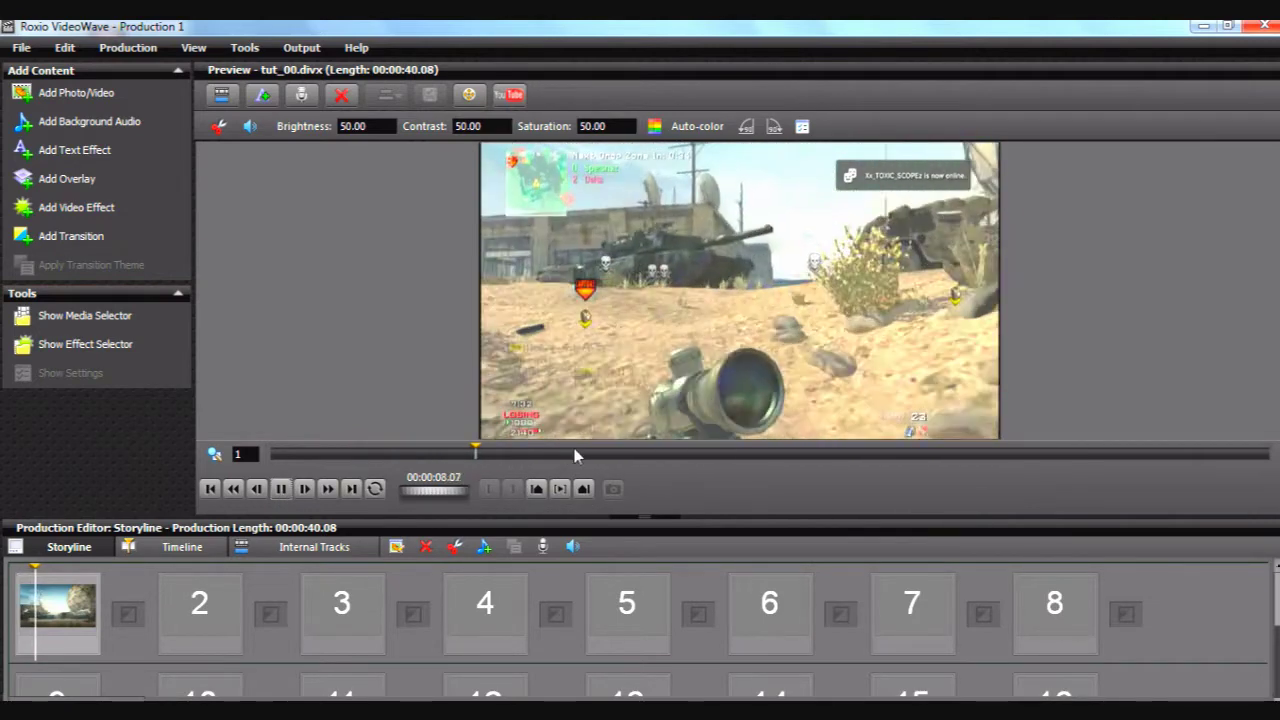
{"action": "left_click", "coordinate": [606, 453]}
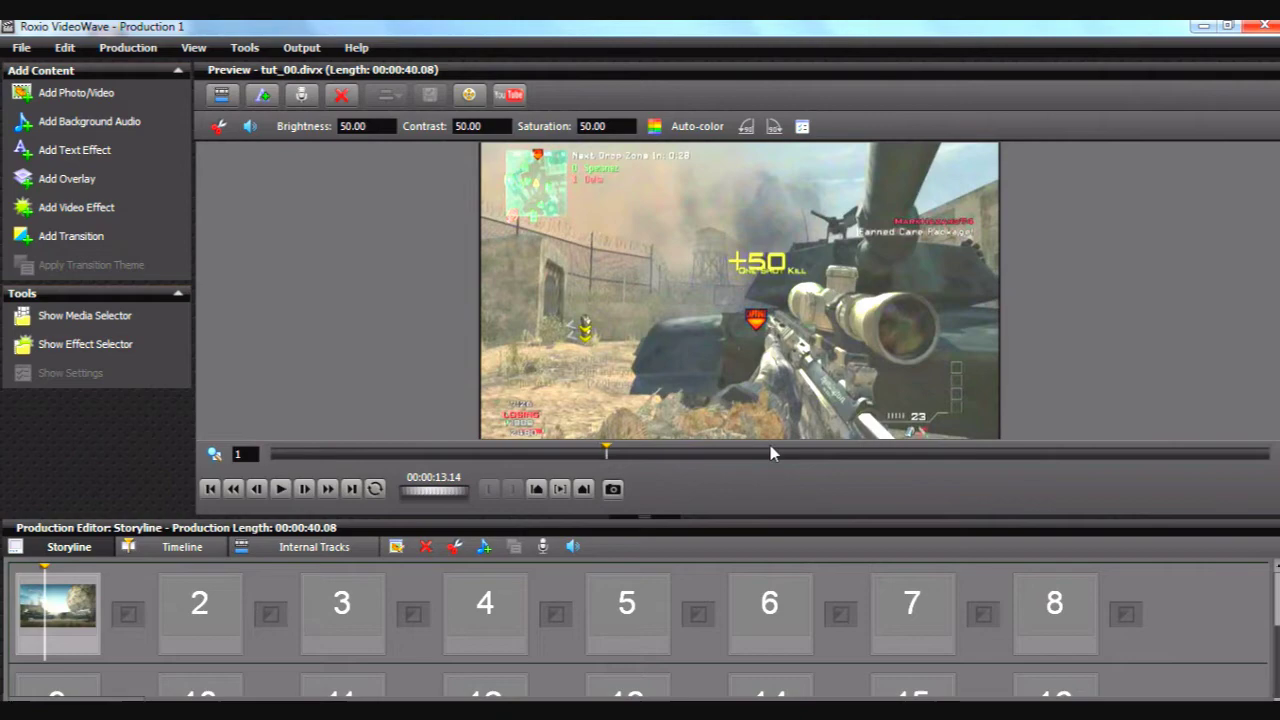
{"action": "left_click", "coordinate": [281, 490]}
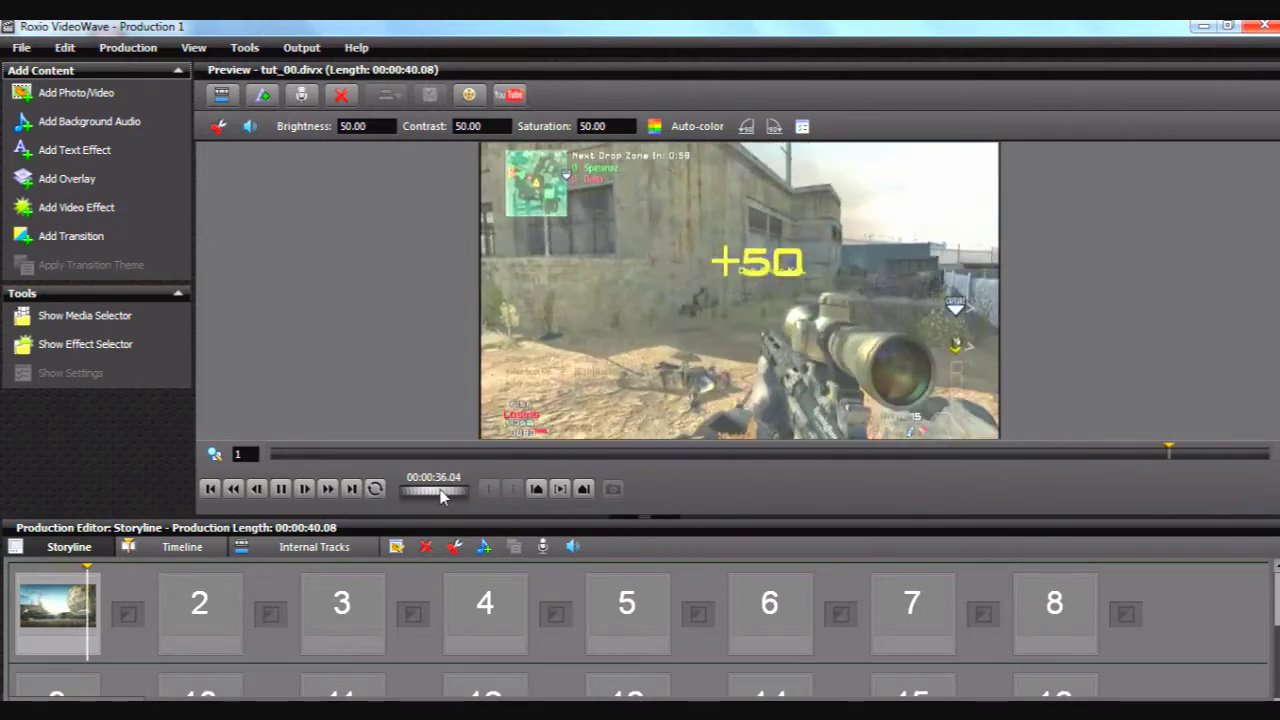
{"action": "mouse_move", "coordinate": [440, 493]}
{"action": "left_mouse_down"}
{"action": "mouse_move", "coordinate": [414, 490]}
{"action": "mouse_move", "coordinate": [445, 490]}
{"action": "left_mouse_up"}
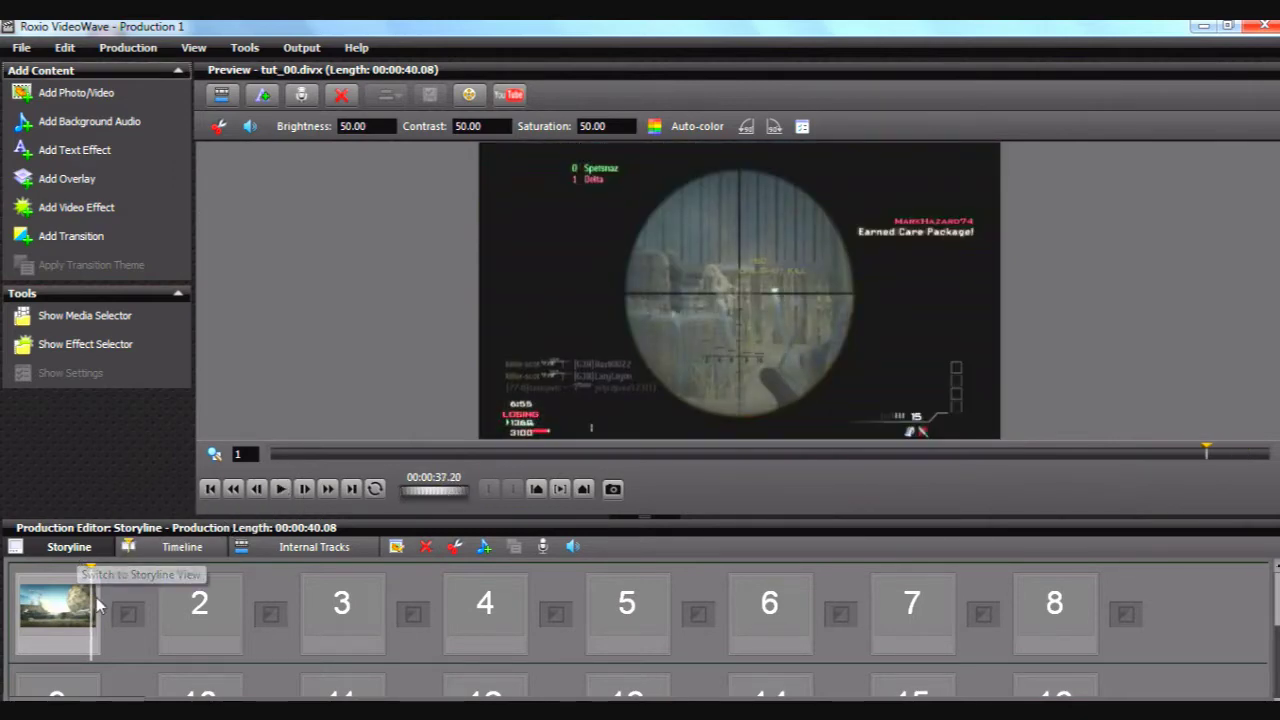
Switch to the Timeline view with tut_00.divx on the Video track, testing a trim and adjusting zoom.
{"action": "left_click", "coordinate": [170, 547]}
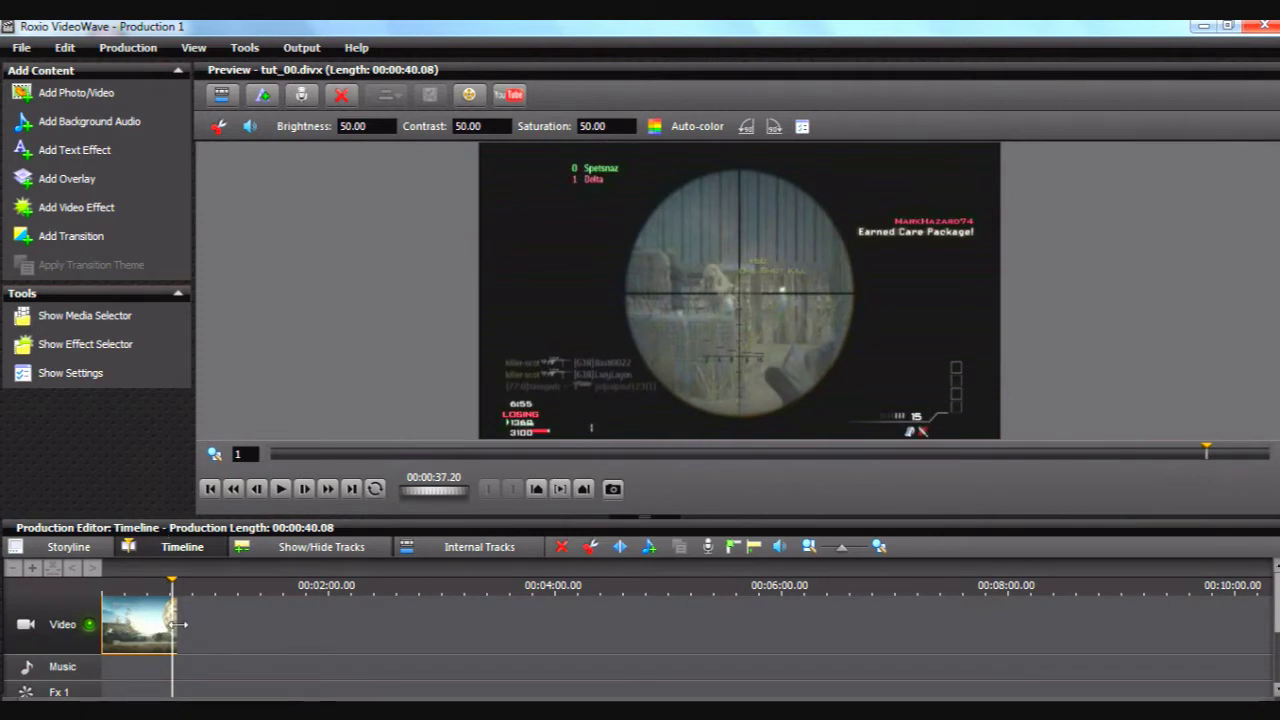
{"action": "key", "text": "Delete"}
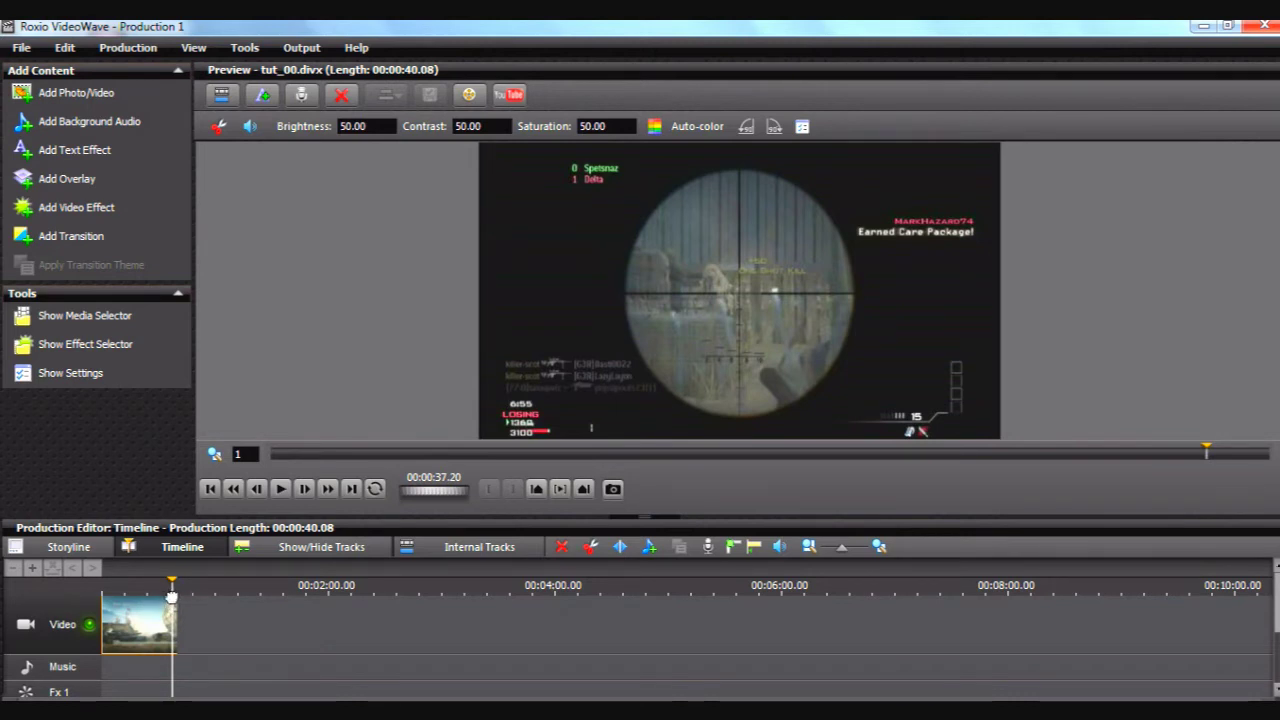
{"action": "left_click_drag", "start_coordinate": [172, 597], "coordinate": [200, 600]}
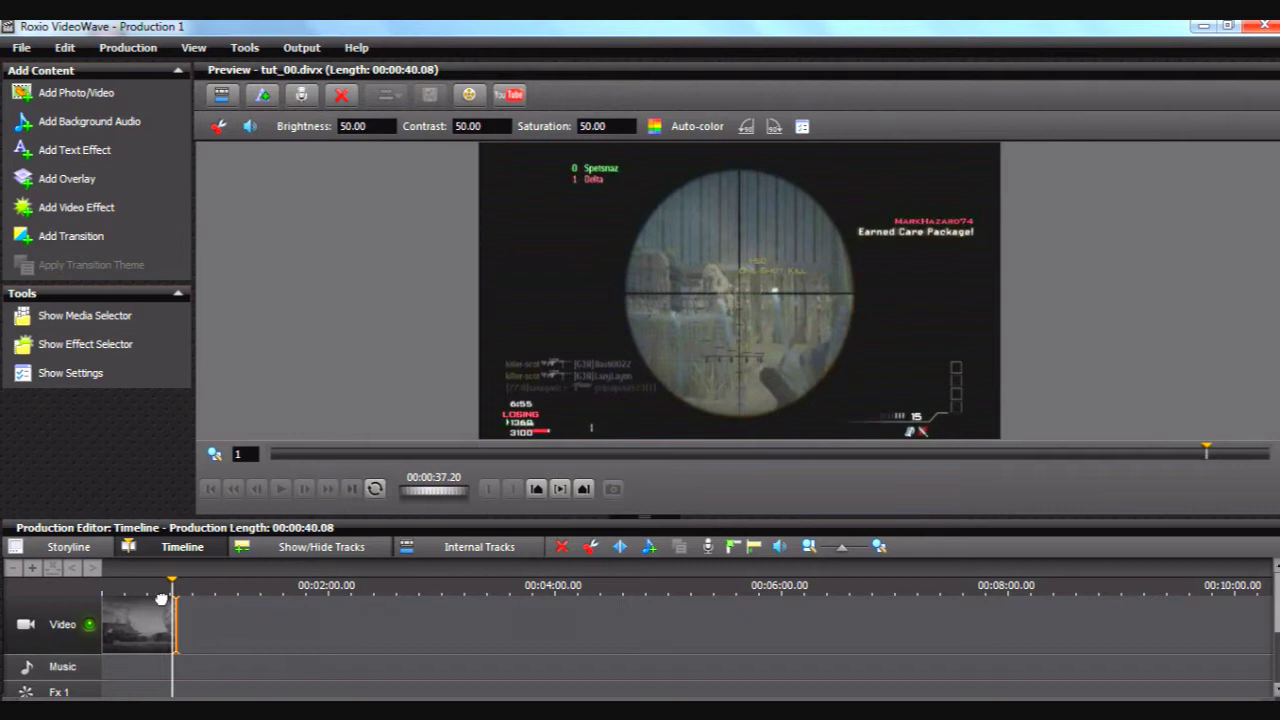
{"action": "scroll", "coordinate": [308, 636], "scroll_direction": "up", "scroll_amount": 4}
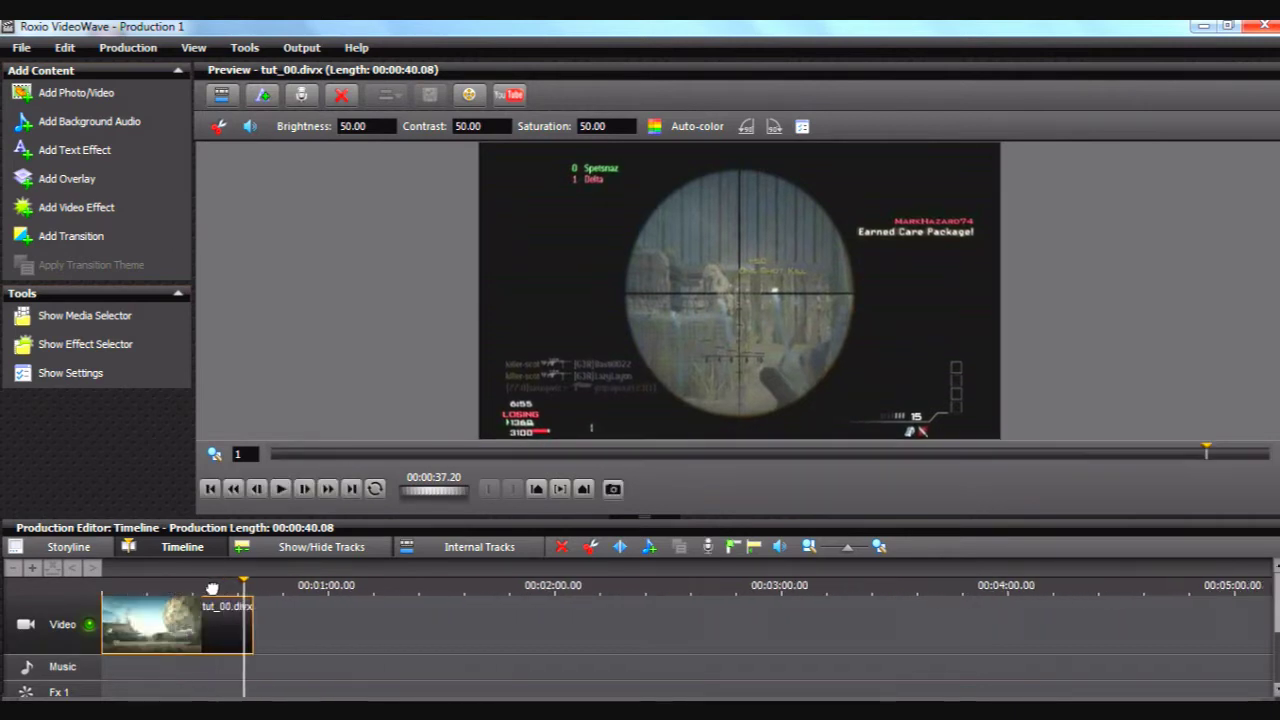
{"action": "scroll", "coordinate": [308, 636], "scroll_direction": "up", "scroll_amount": 2}
{"action": "scroll", "coordinate": [363, 609], "scroll_direction": "down", "scroll_amount": 3}
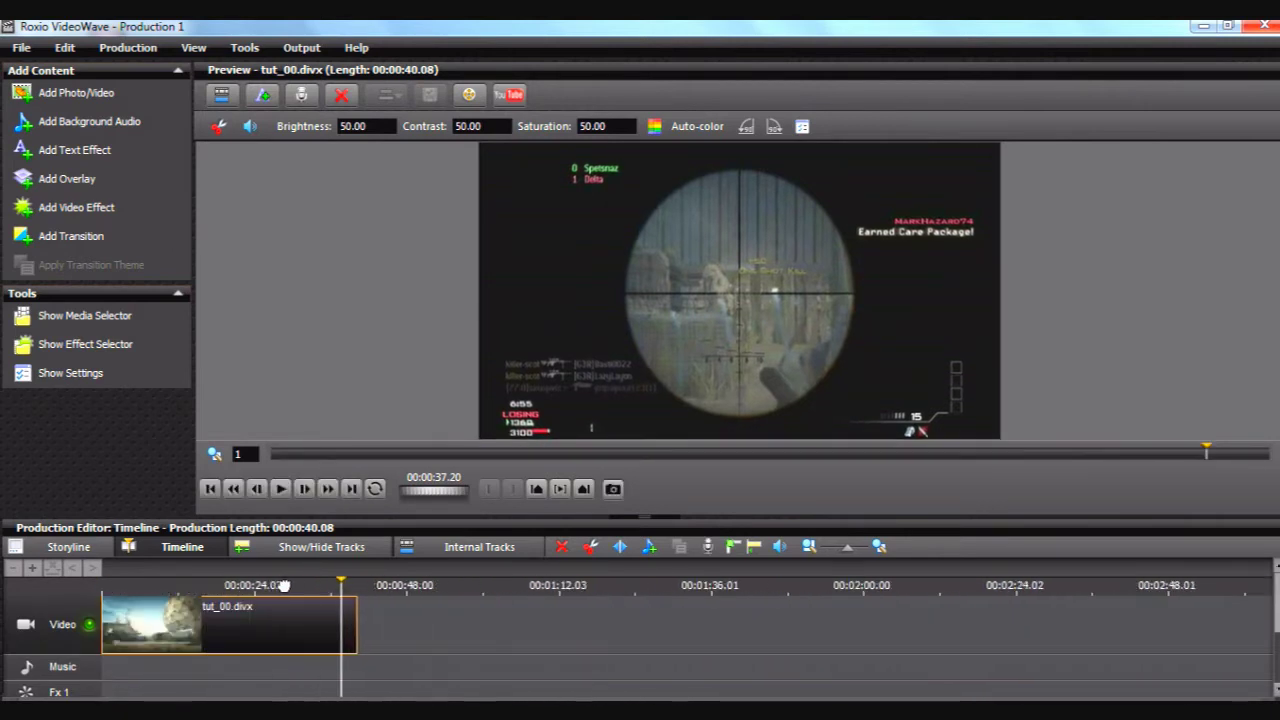
{"action": "scroll", "coordinate": [371, 607], "scroll_direction": "up", "scroll_amount": 2}
{"action": "scroll", "coordinate": [371, 607], "scroll_direction": "down", "scroll_amount": 5}
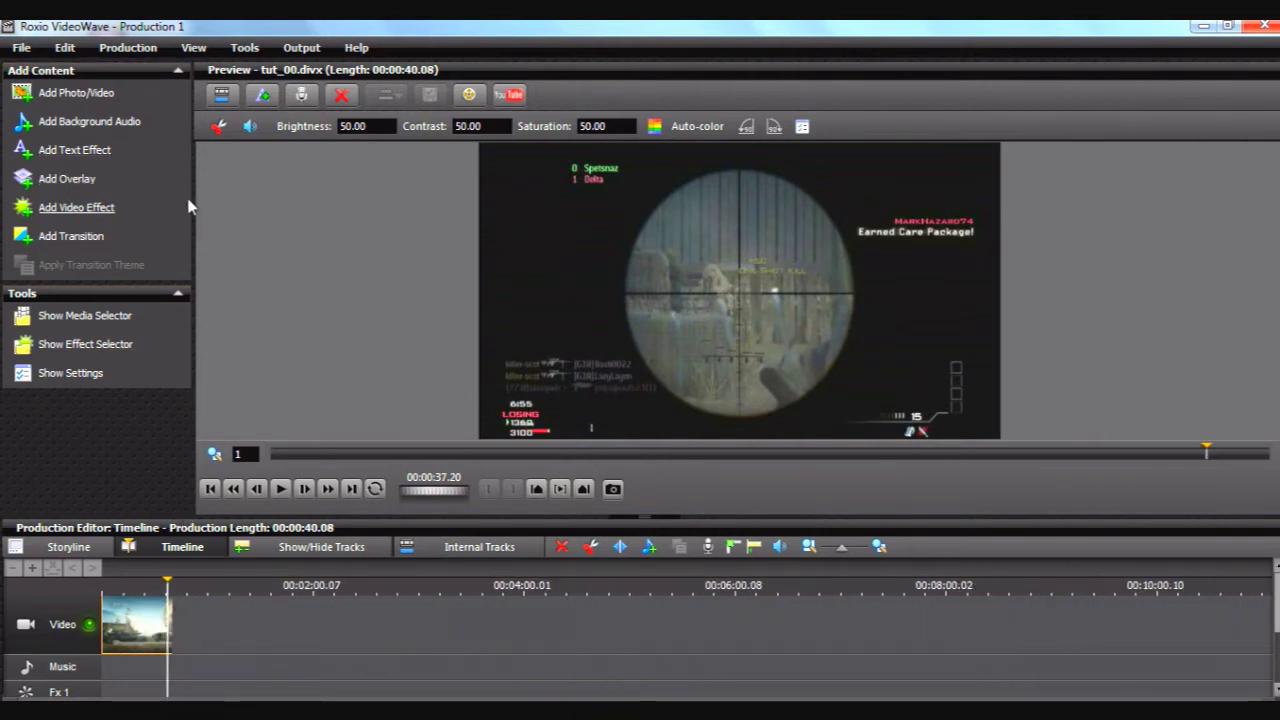
Add the Stack text effect, with its 'Type your text here' caption, to the production.
{"action": "left_click", "coordinate": [89, 151]}
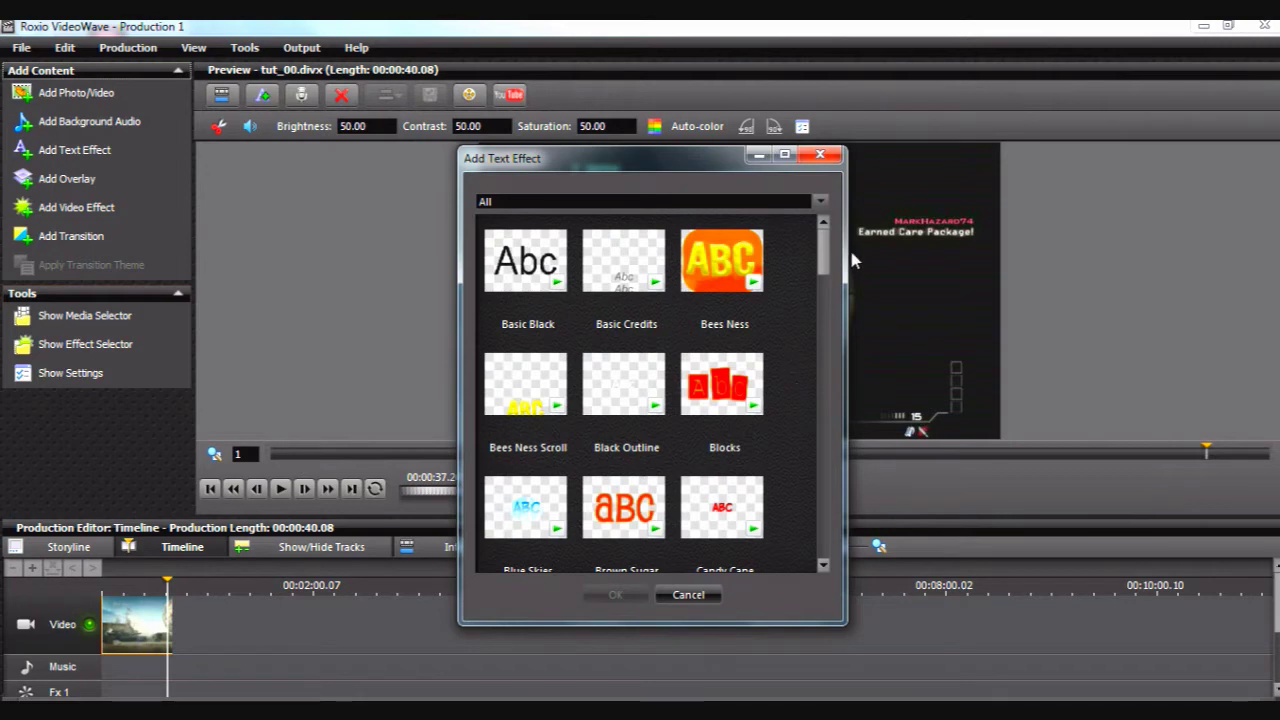
{"action": "left_click_drag", "start_coordinate": [828, 252], "coordinate": [817, 468]}
{"action": "left_click", "coordinate": [623, 482]}
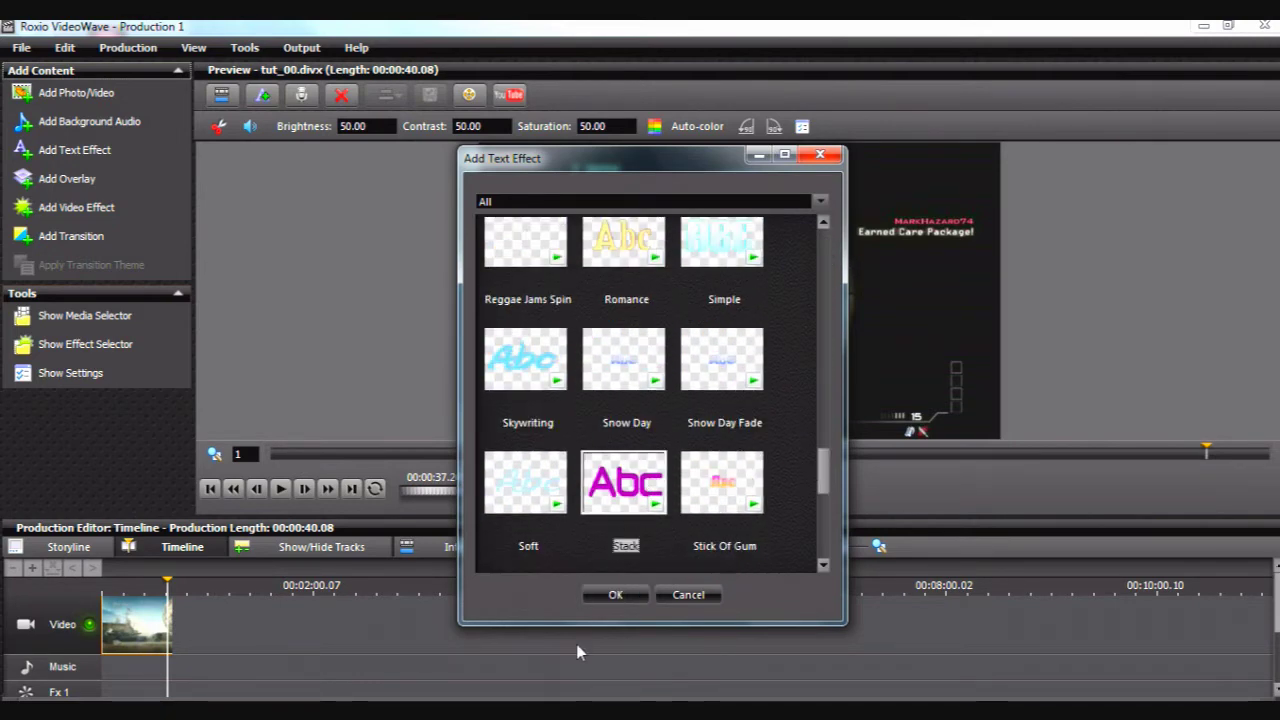
{"action": "left_click", "coordinate": [609, 594]}
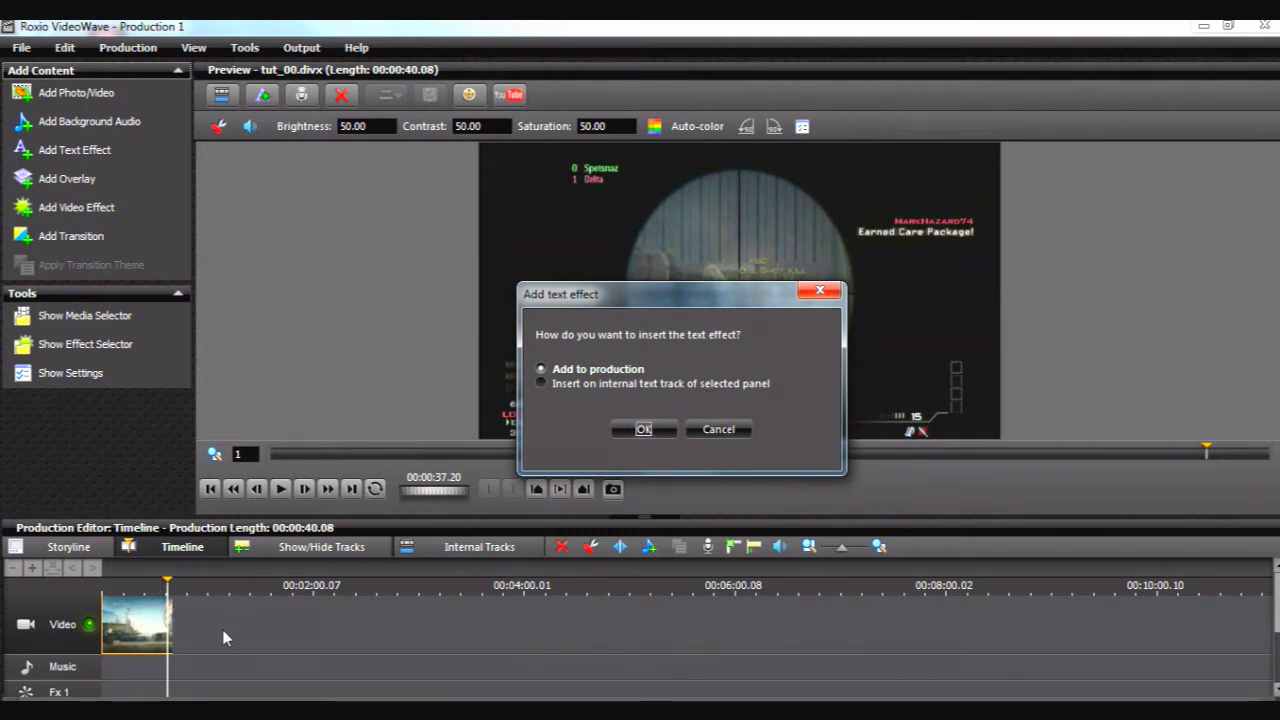
{"action": "left_click", "coordinate": [643, 430]}
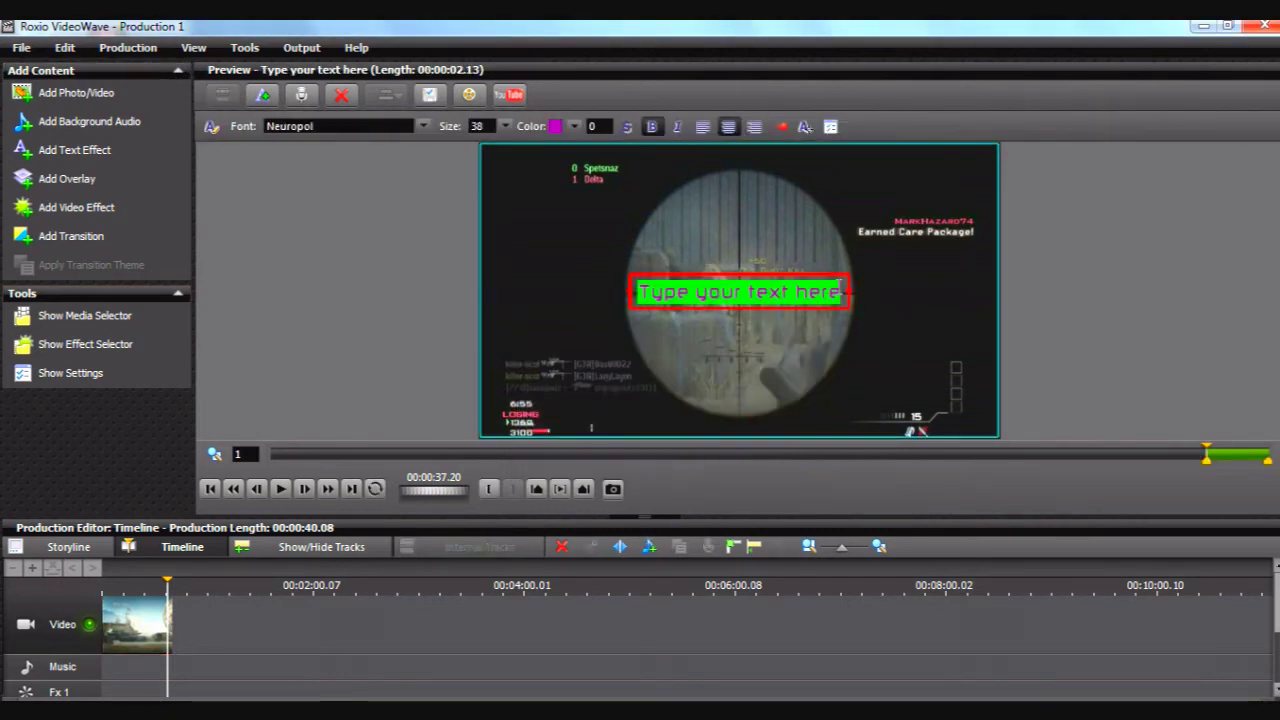
Replace the placeholder caption with the channel name and move it to the video's bottom.
{"action": "key", "text": "BackSpace"}
{"action": "type", "text": "SUP"}
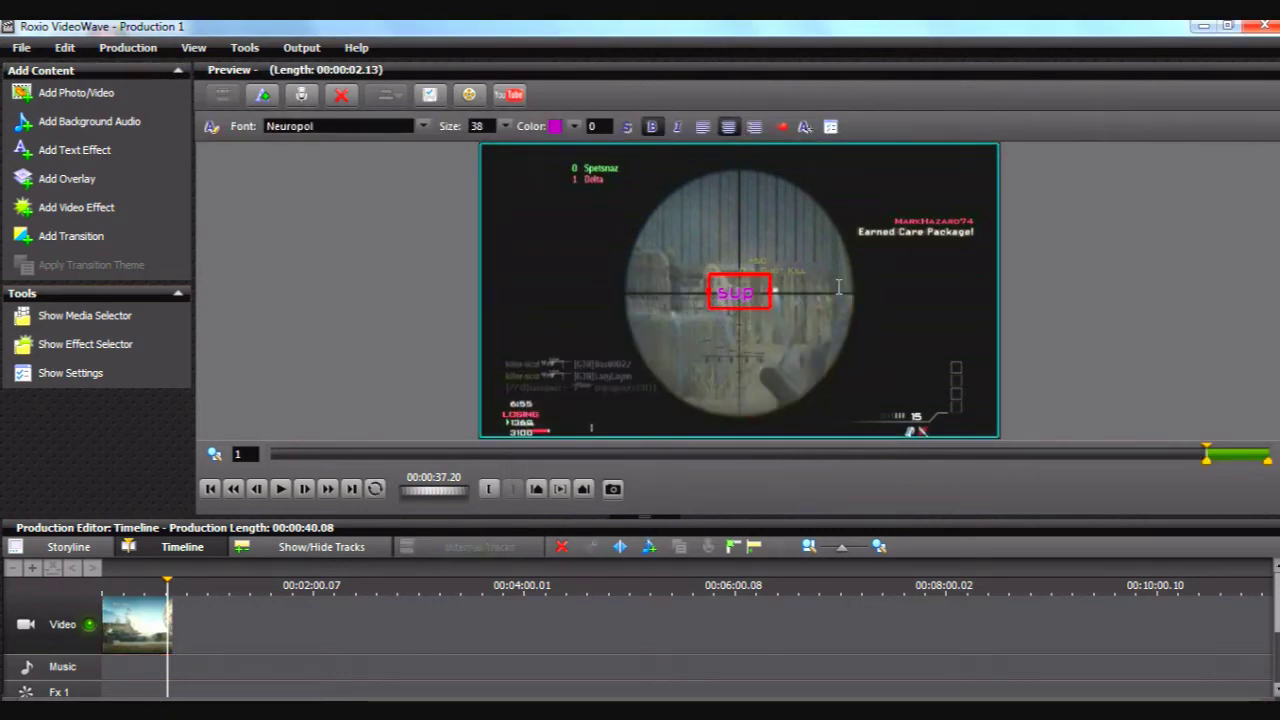
{"action": "type", "text": "erca"}
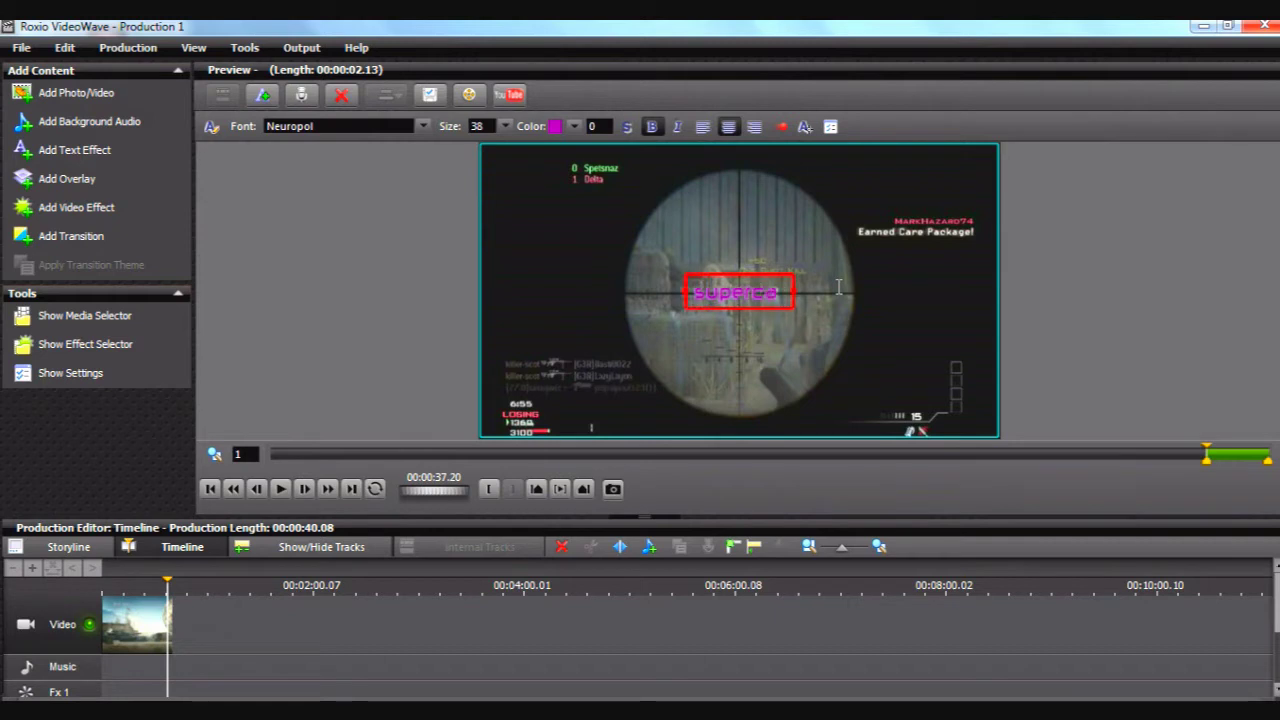
{"action": "type", "text": "llofduty"}
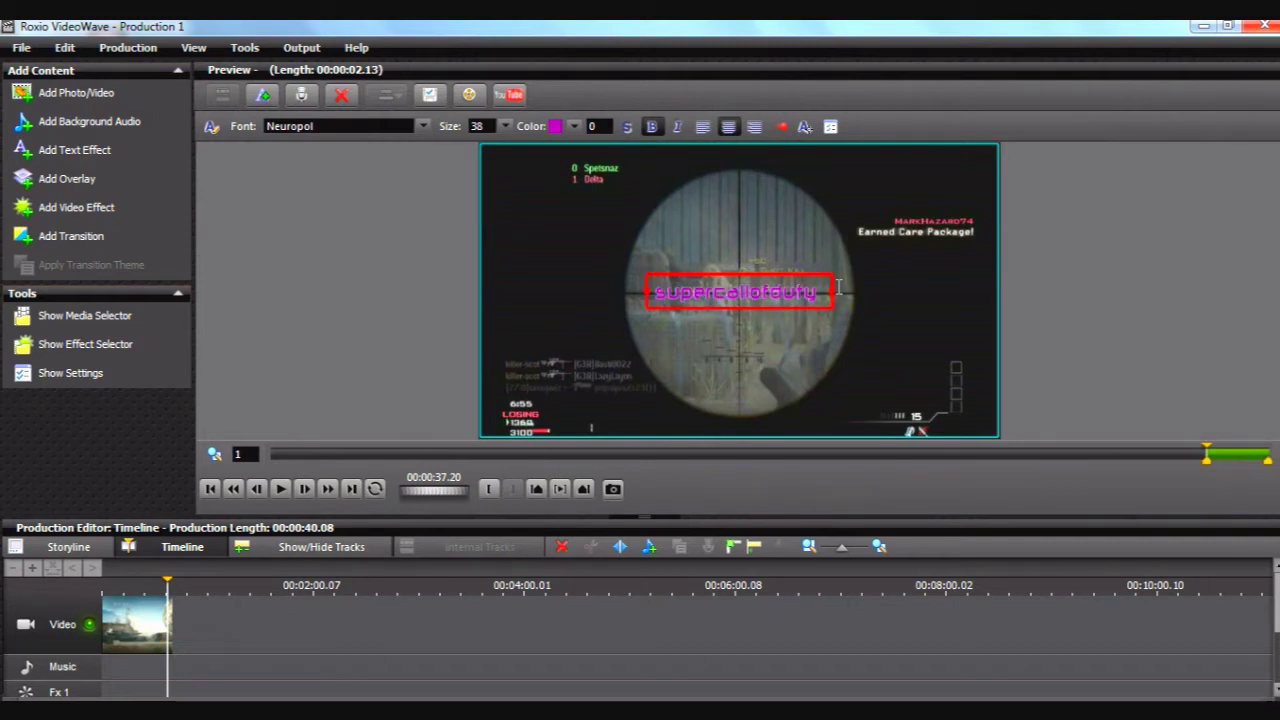
{"action": "type", "text": "12!"}
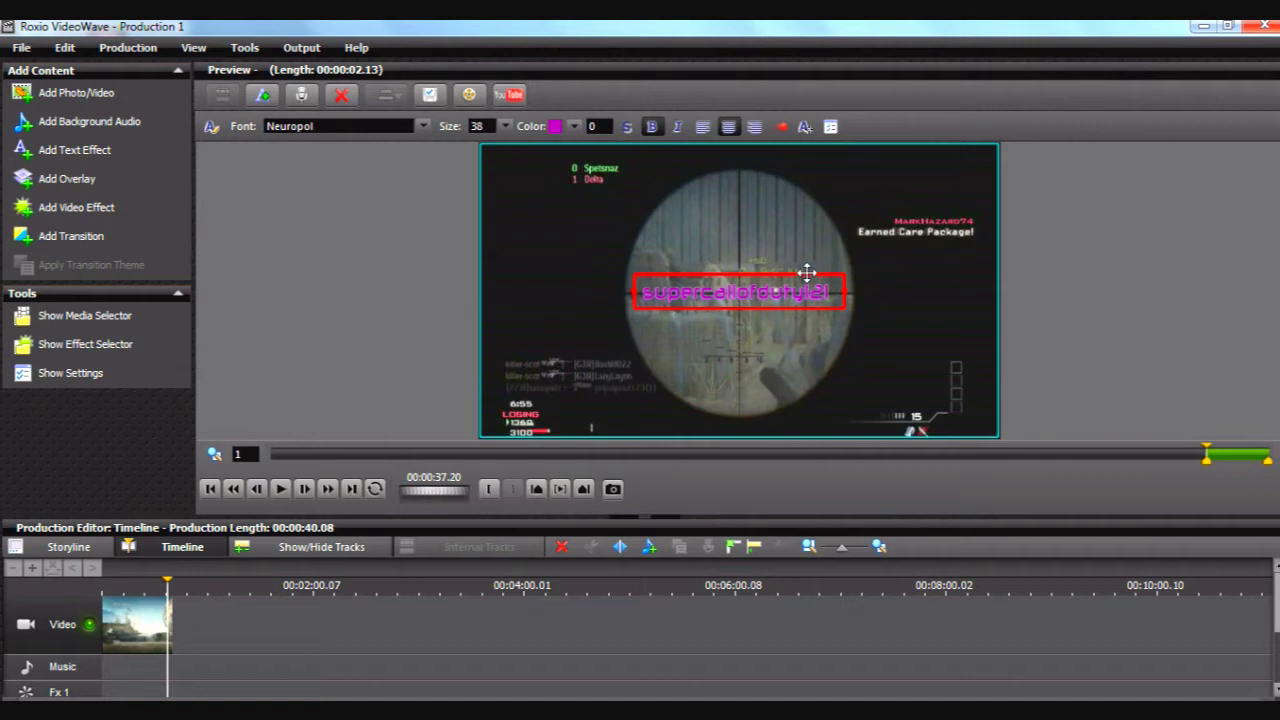
{"action": "left_click_drag", "start_coordinate": [806, 272], "coordinate": [722, 401]}
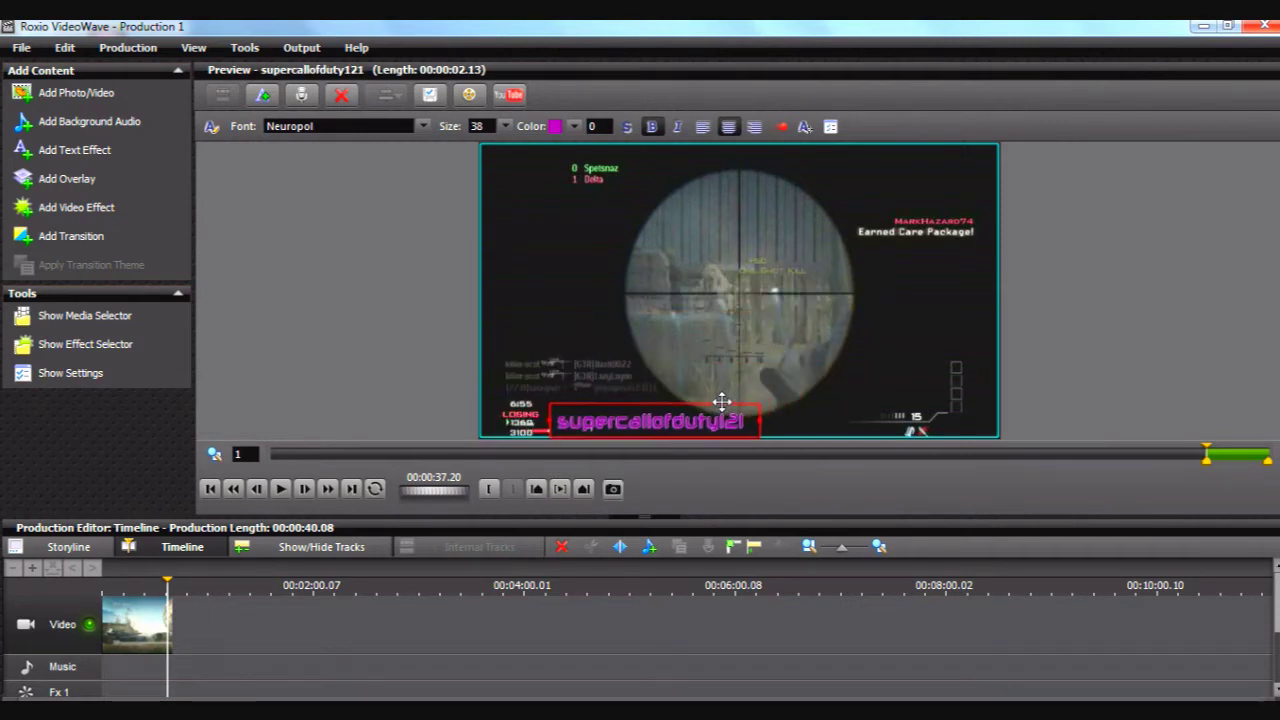
Lengthen the title clip on the Text 1 track to about 13 seconds.
{"action": "left_click", "coordinate": [495, 591]}
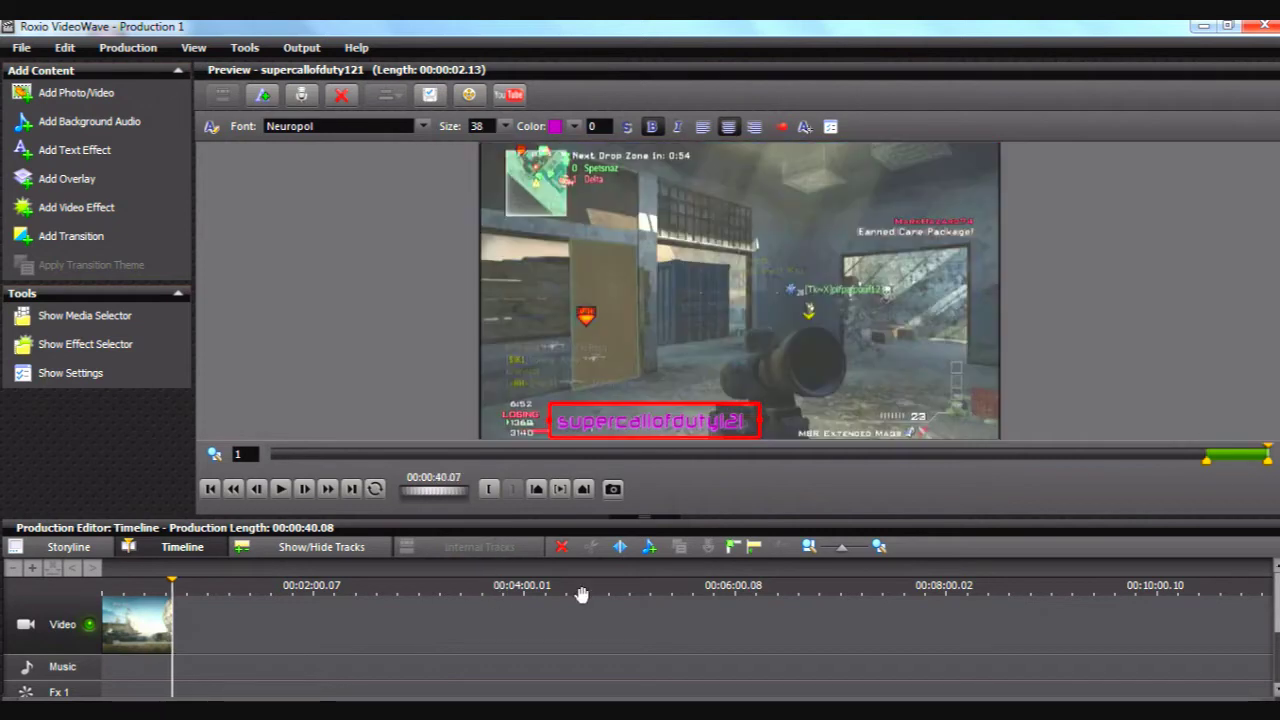
{"action": "scroll", "coordinate": [640, 640], "scroll_direction": "down", "scroll_amount": 2}
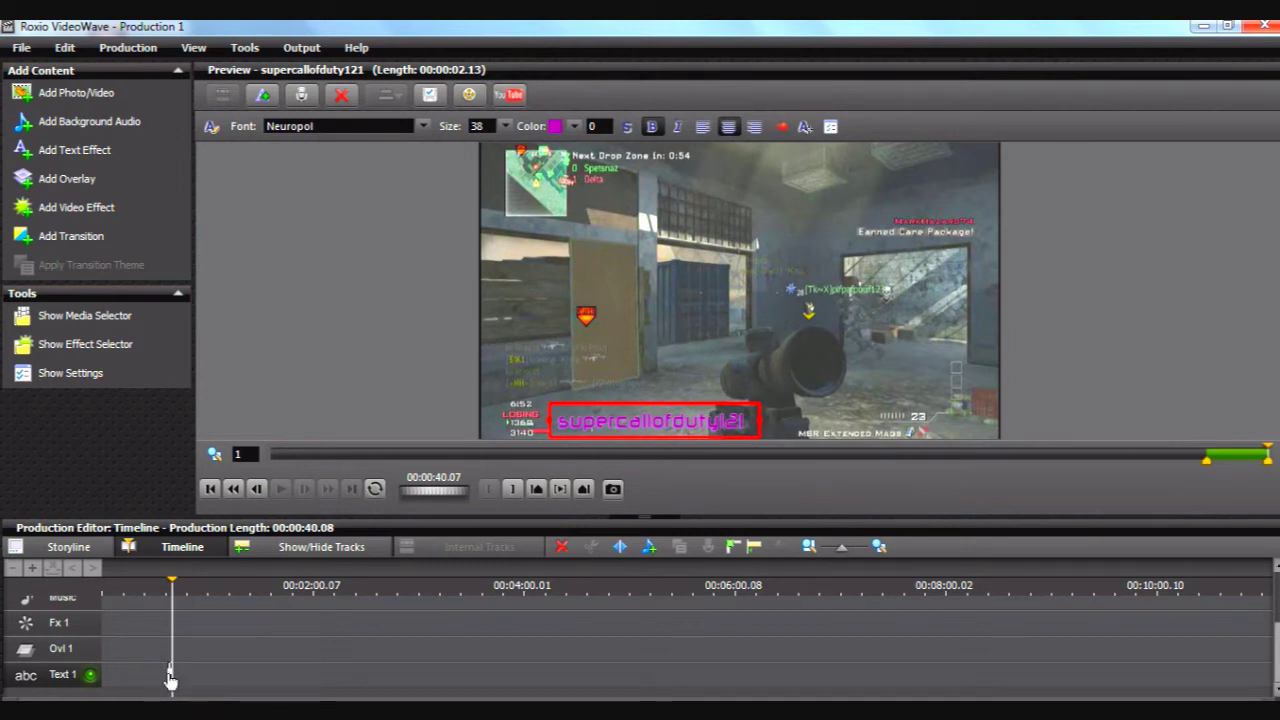
{"action": "mouse_move", "coordinate": [170, 680]}
{"action": "left_mouse_down"}
{"action": "mouse_move", "coordinate": [124, 676]}
{"action": "mouse_move", "coordinate": [150, 676]}
{"action": "left_mouse_up"}
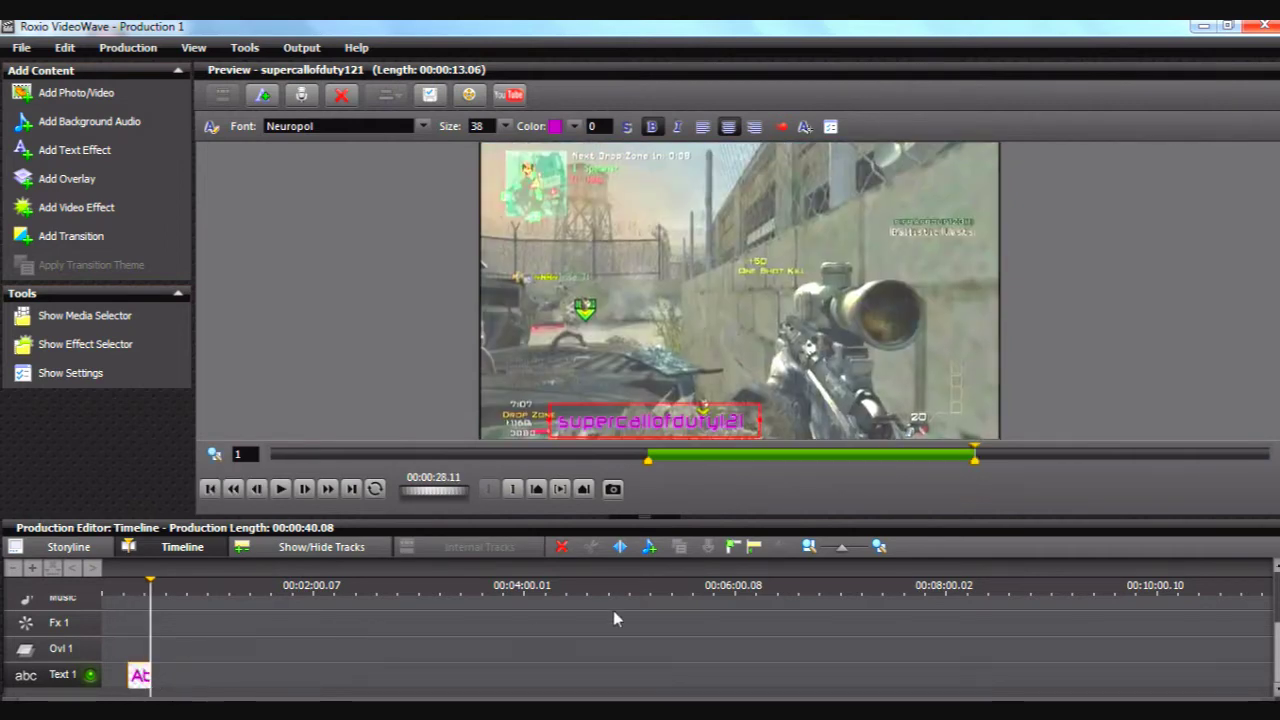
{"action": "scroll", "coordinate": [1276, 660], "scroll_direction": "up", "scroll_amount": 1}
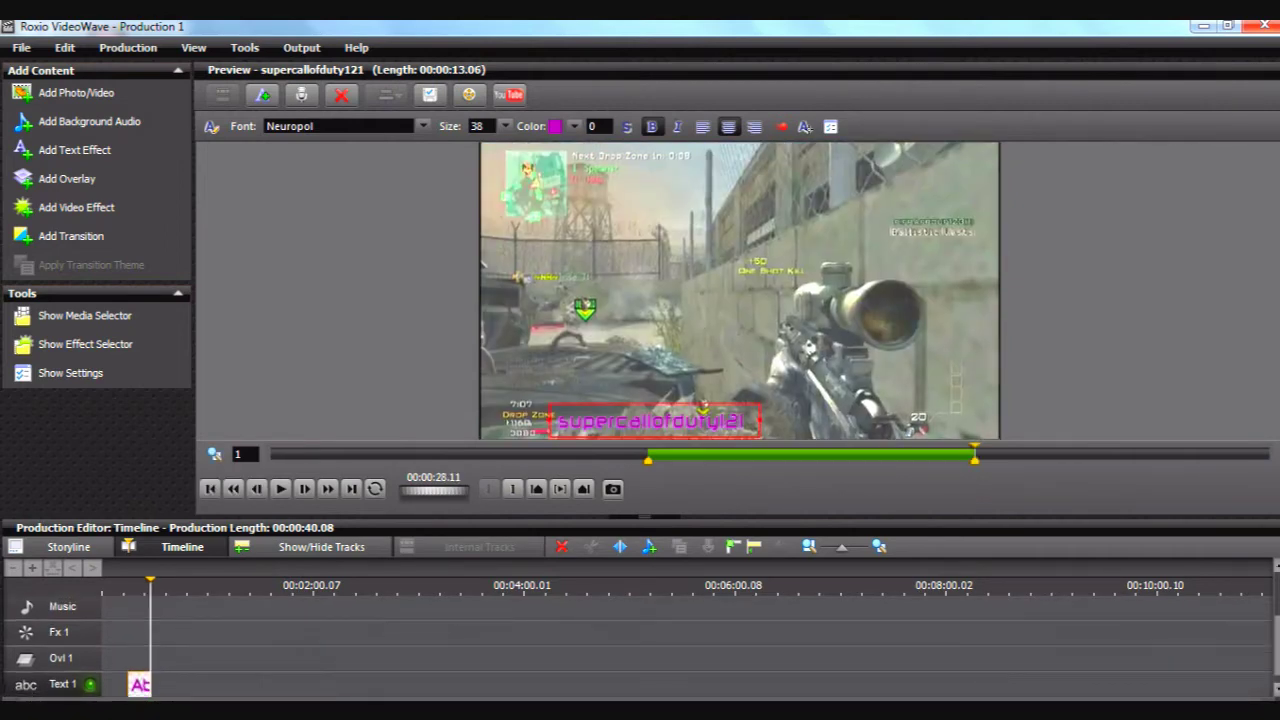
Play back the title from about 9 seconds, then delete the Text 1 title clip.
{"action": "left_click", "coordinate": [118, 586]}
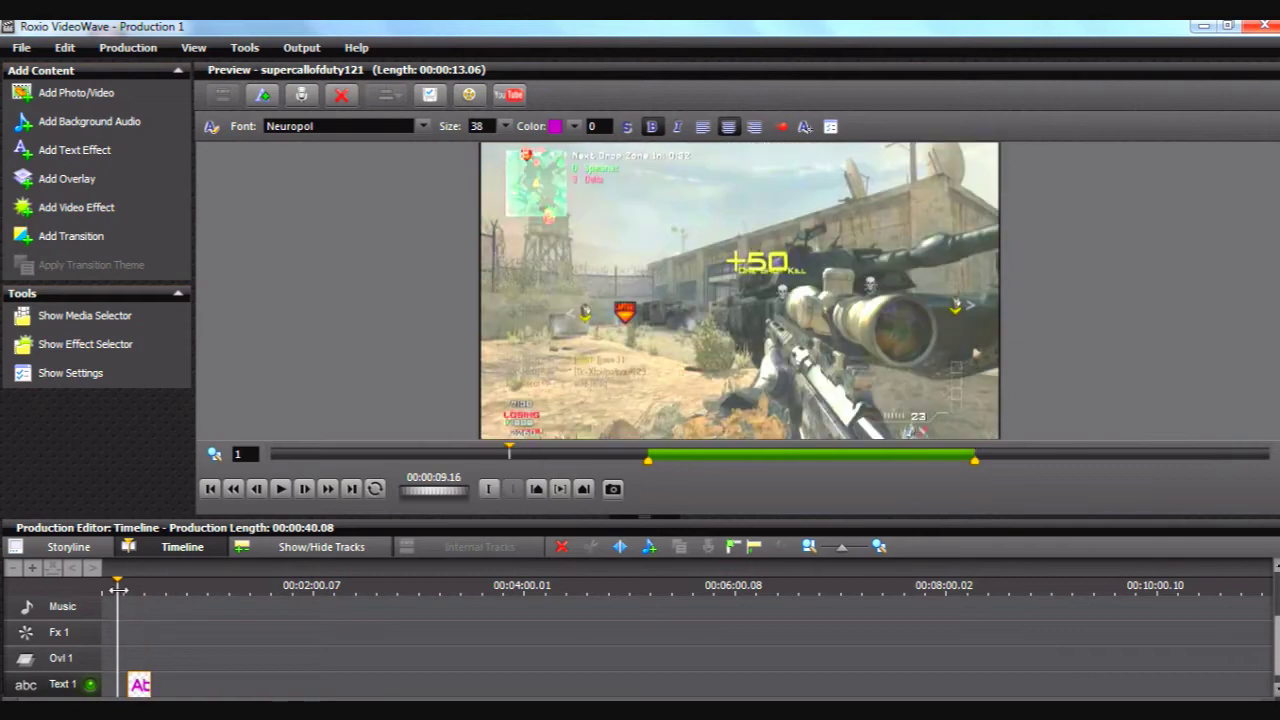
{"action": "left_click", "coordinate": [283, 488]}
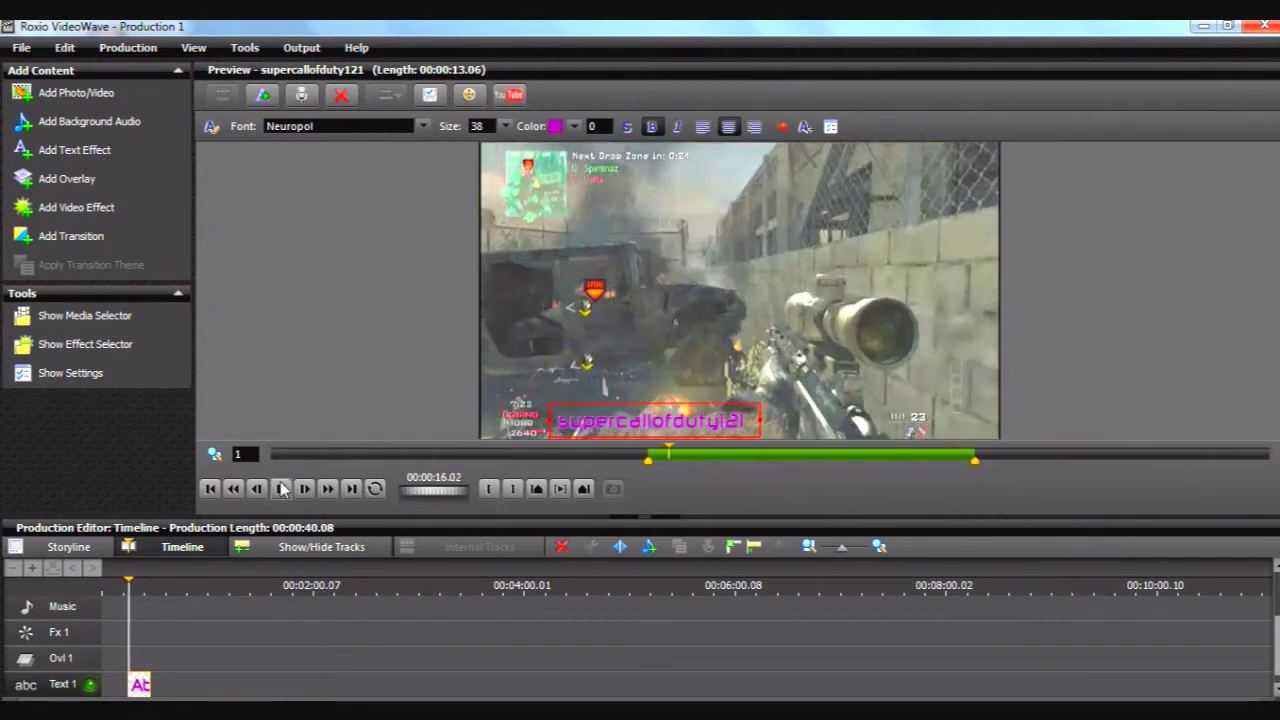
{"action": "left_click", "coordinate": [283, 488]}
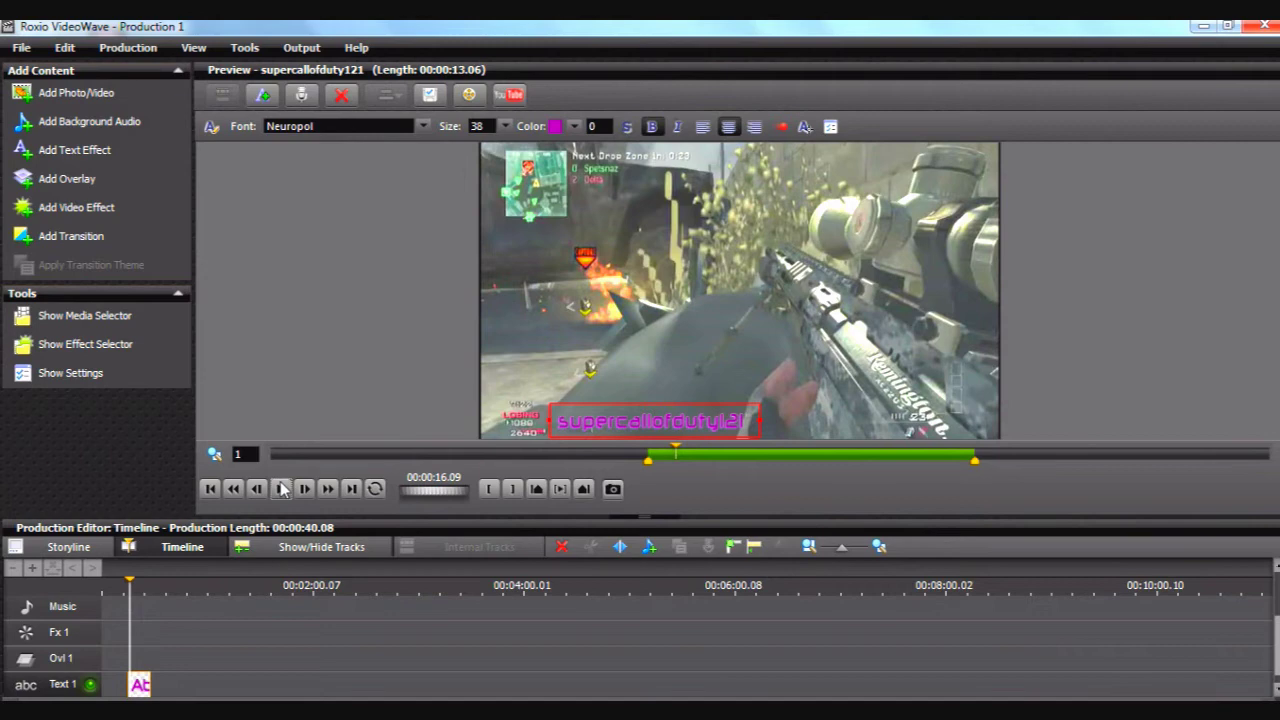
{"action": "left_click", "coordinate": [283, 488]}
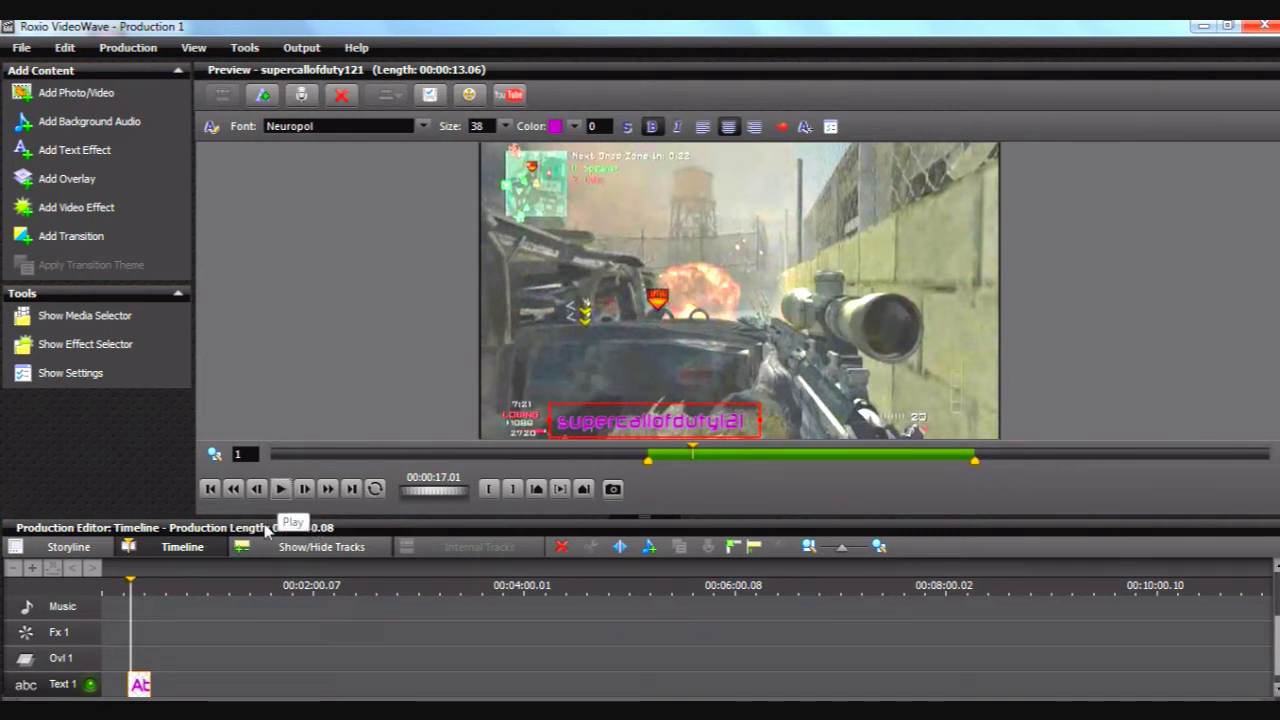
{"action": "left_click", "coordinate": [137, 688]}
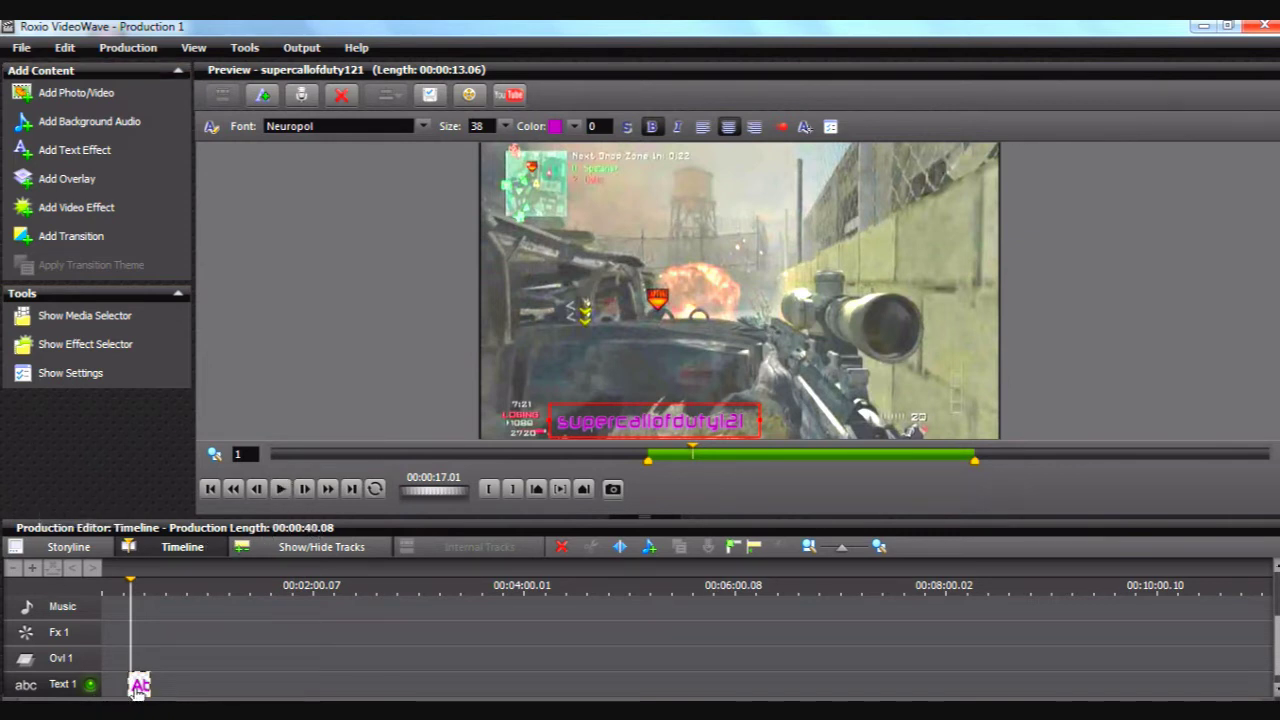
{"action": "left_click", "coordinate": [562, 547]}
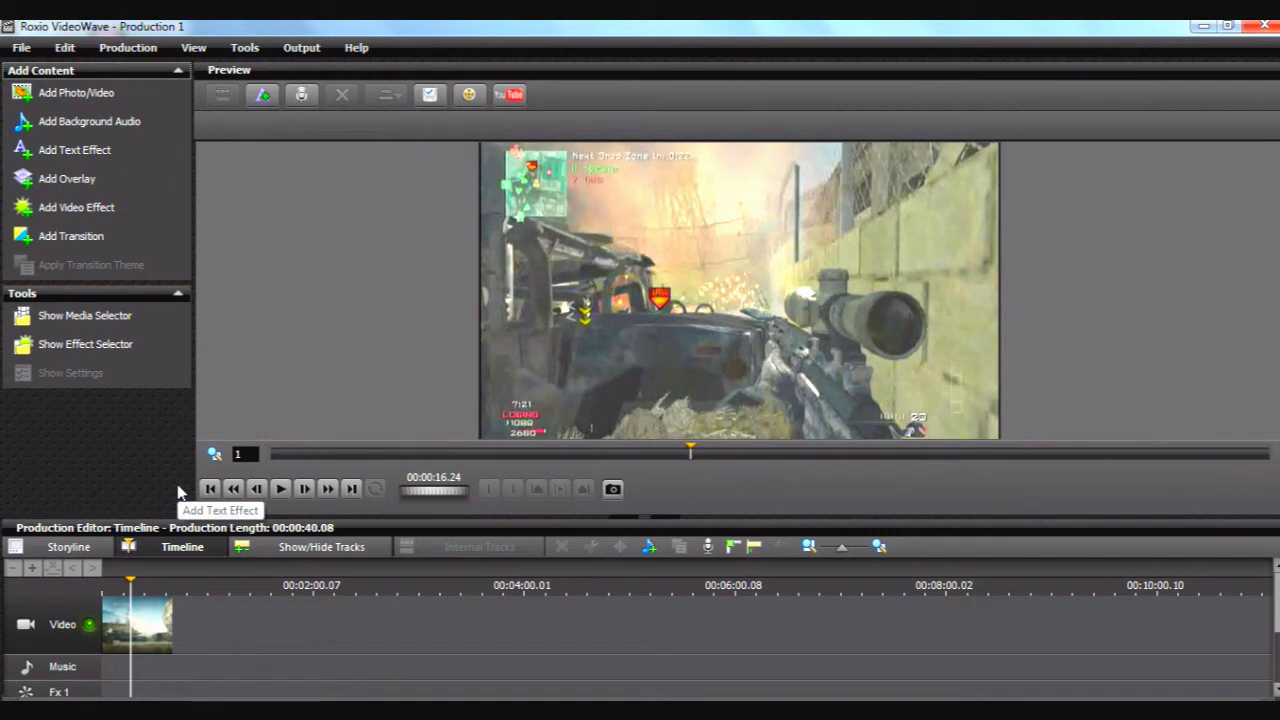
{"action": "left_click", "coordinate": [71, 211]}
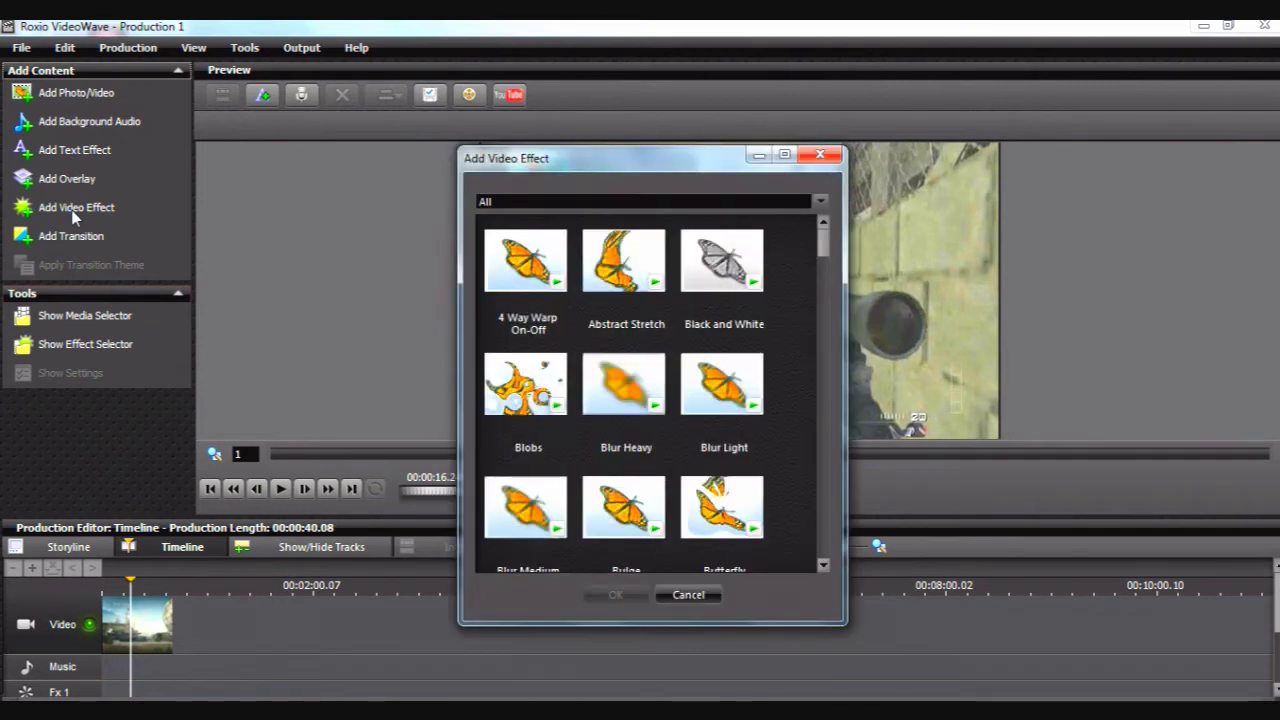
{"action": "mouse_move", "coordinate": [821, 232]}
{"action": "left_mouse_down"}
{"action": "mouse_move", "coordinate": [826, 289]}
{"action": "mouse_move", "coordinate": [826, 240]}
{"action": "left_mouse_up"}
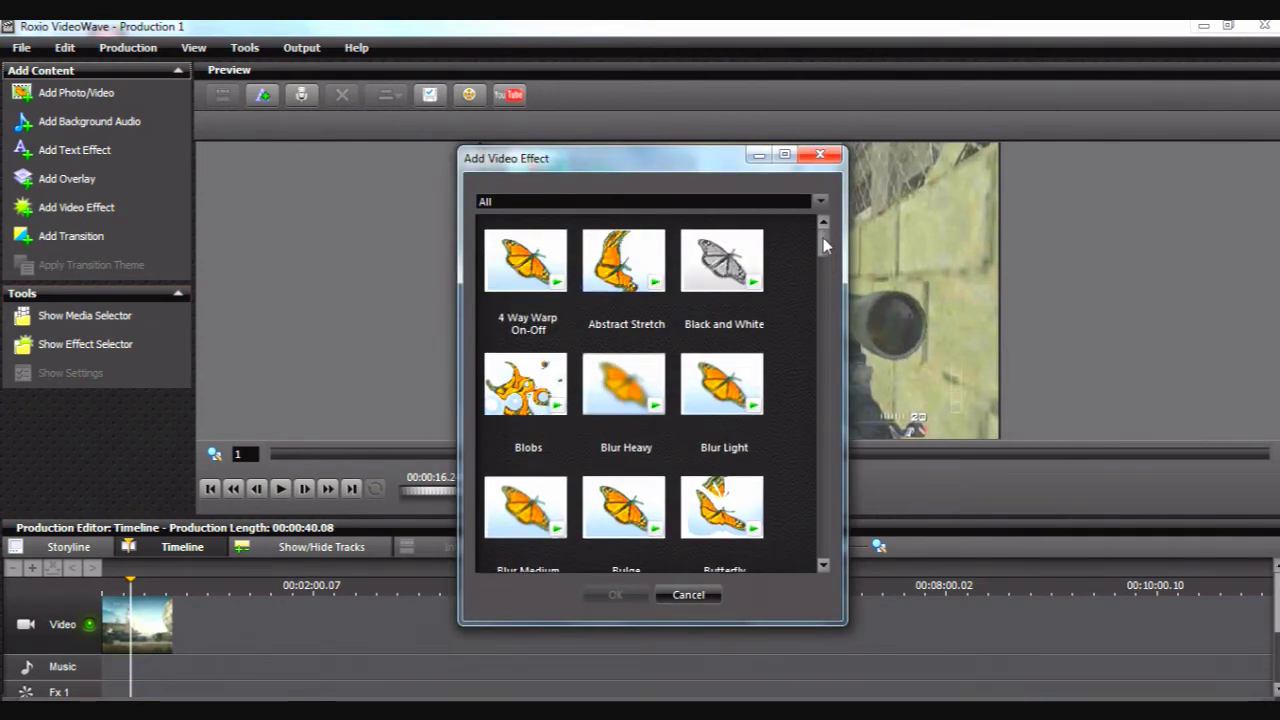
{"action": "left_click", "coordinate": [742, 266]}
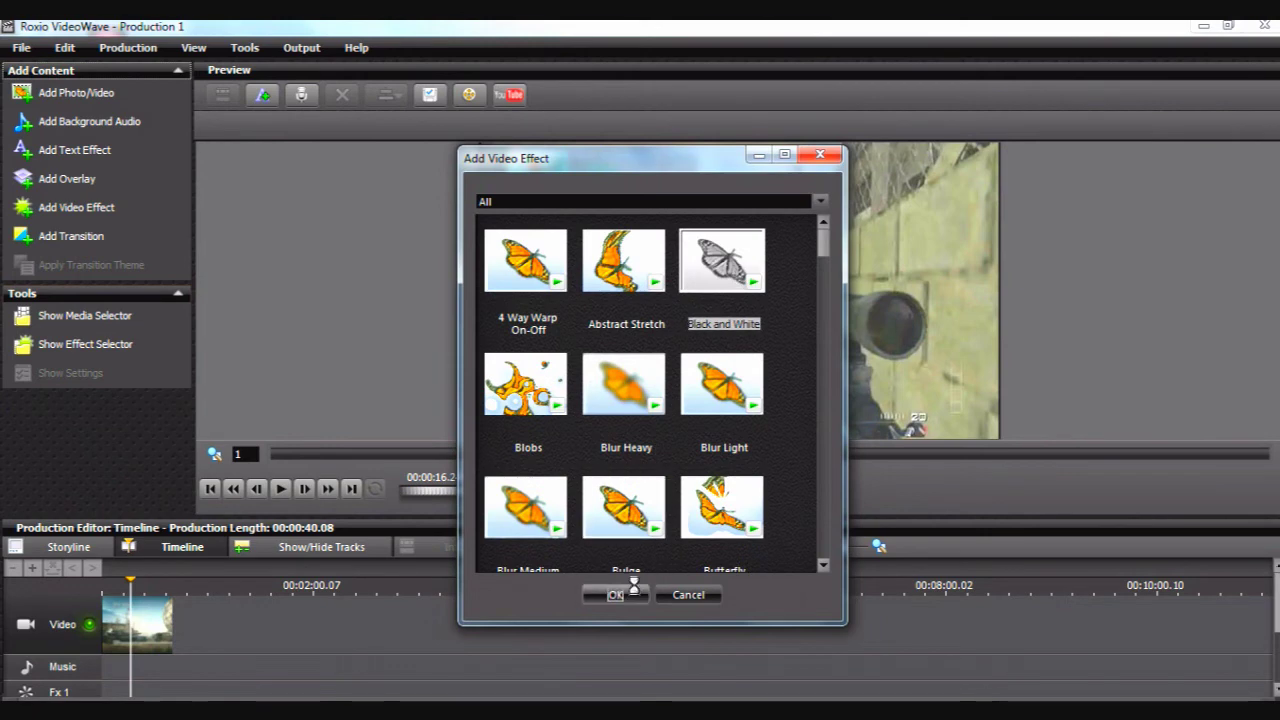
{"action": "left_click", "coordinate": [632, 594]}
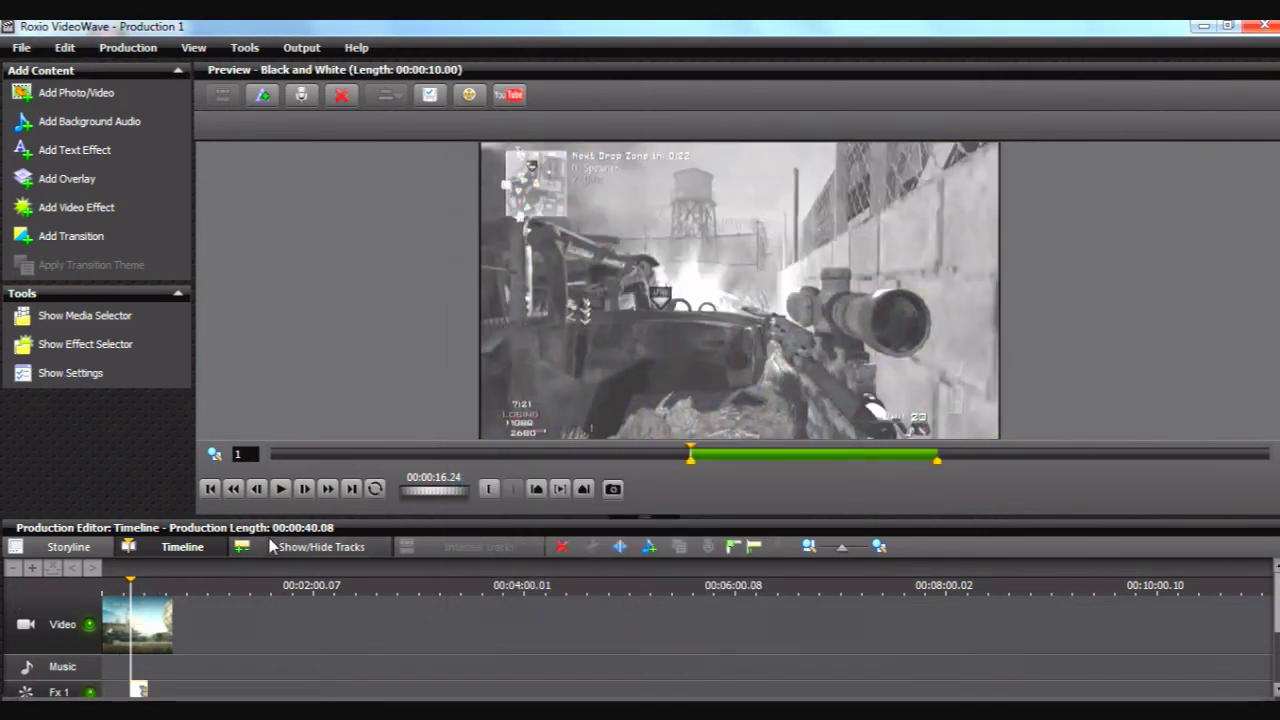
{"action": "left_click", "coordinate": [282, 492]}
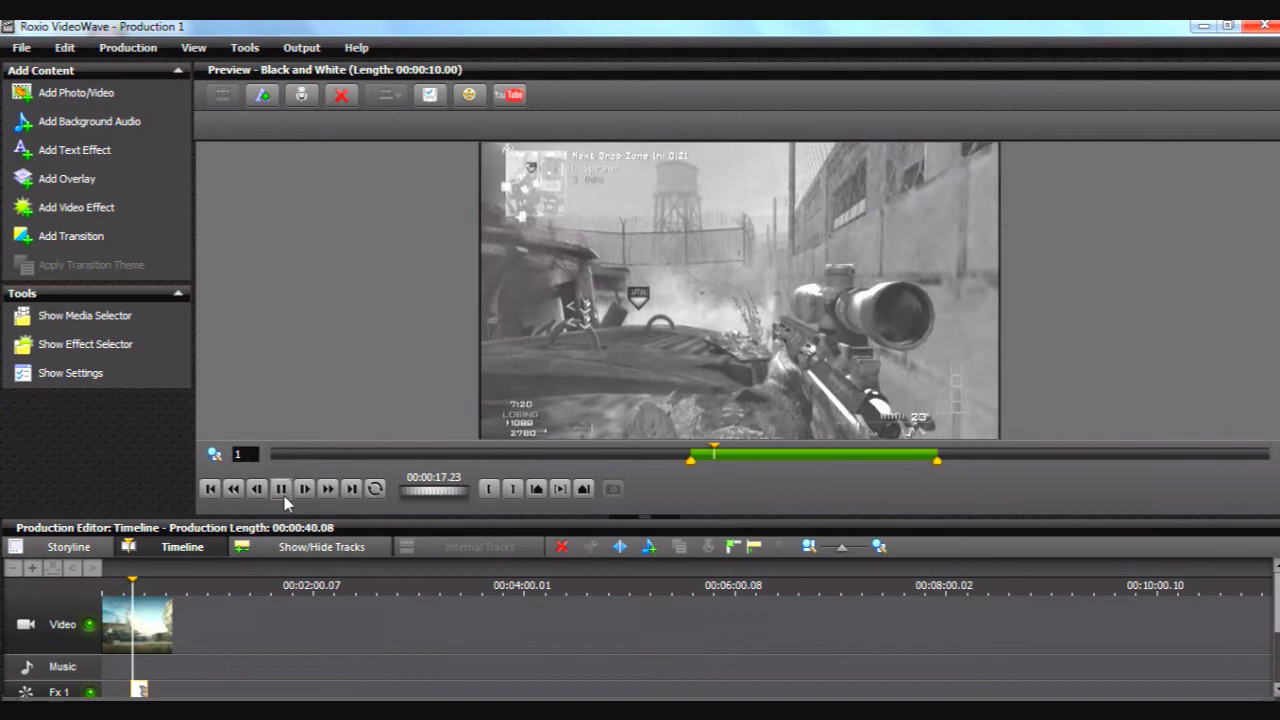
{"action": "left_click", "coordinate": [284, 497]}
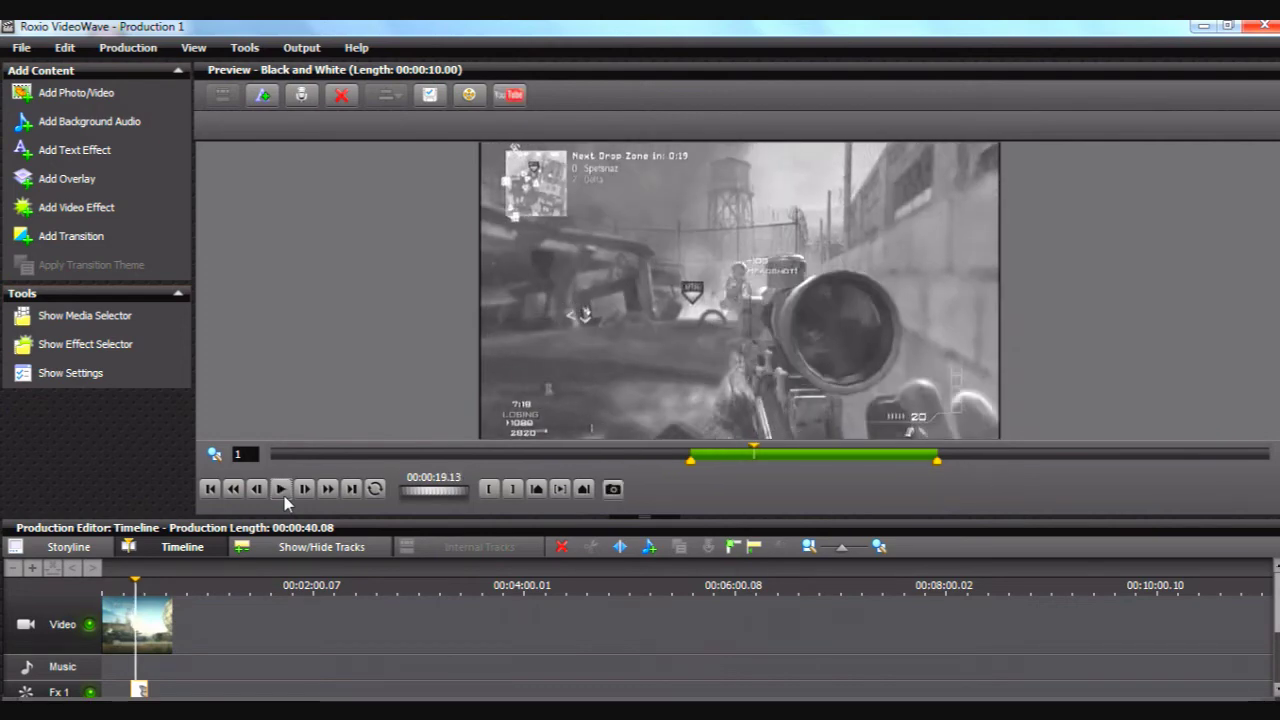
{"action": "left_click", "coordinate": [254, 494]}
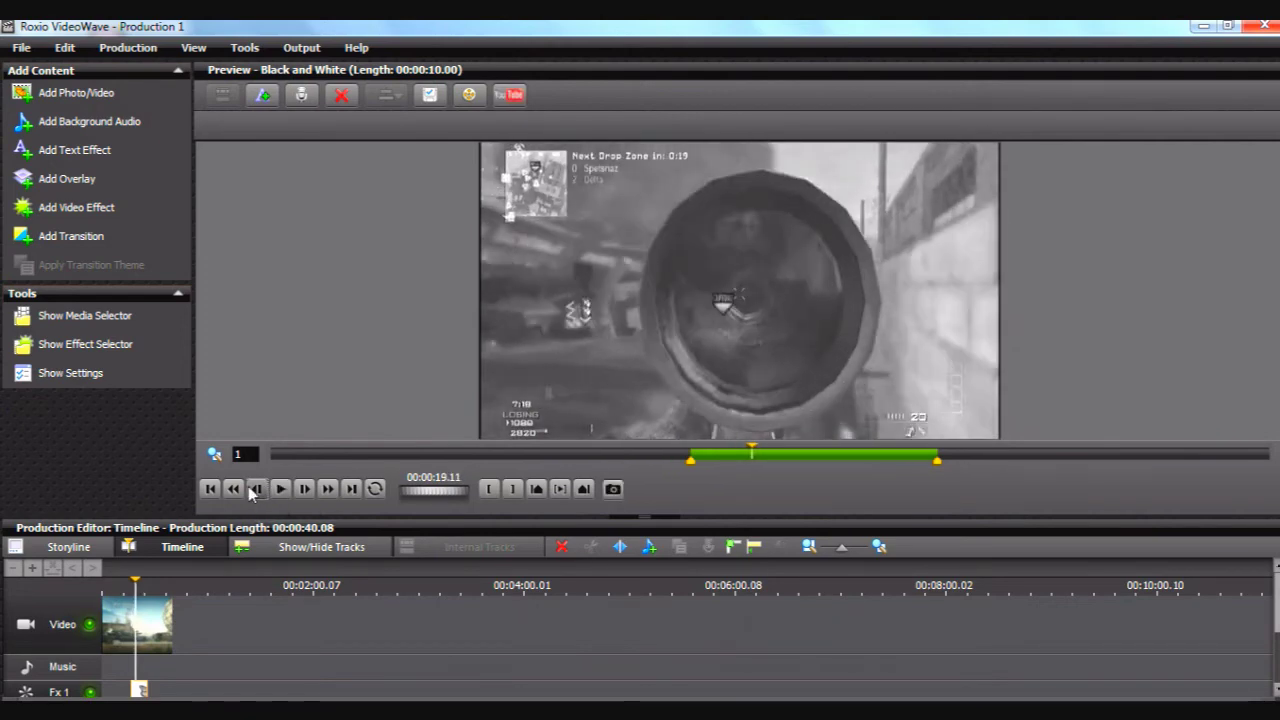
{"action": "left_click", "coordinate": [256, 490]}
{"action": "left_click", "coordinate": [256, 490]}
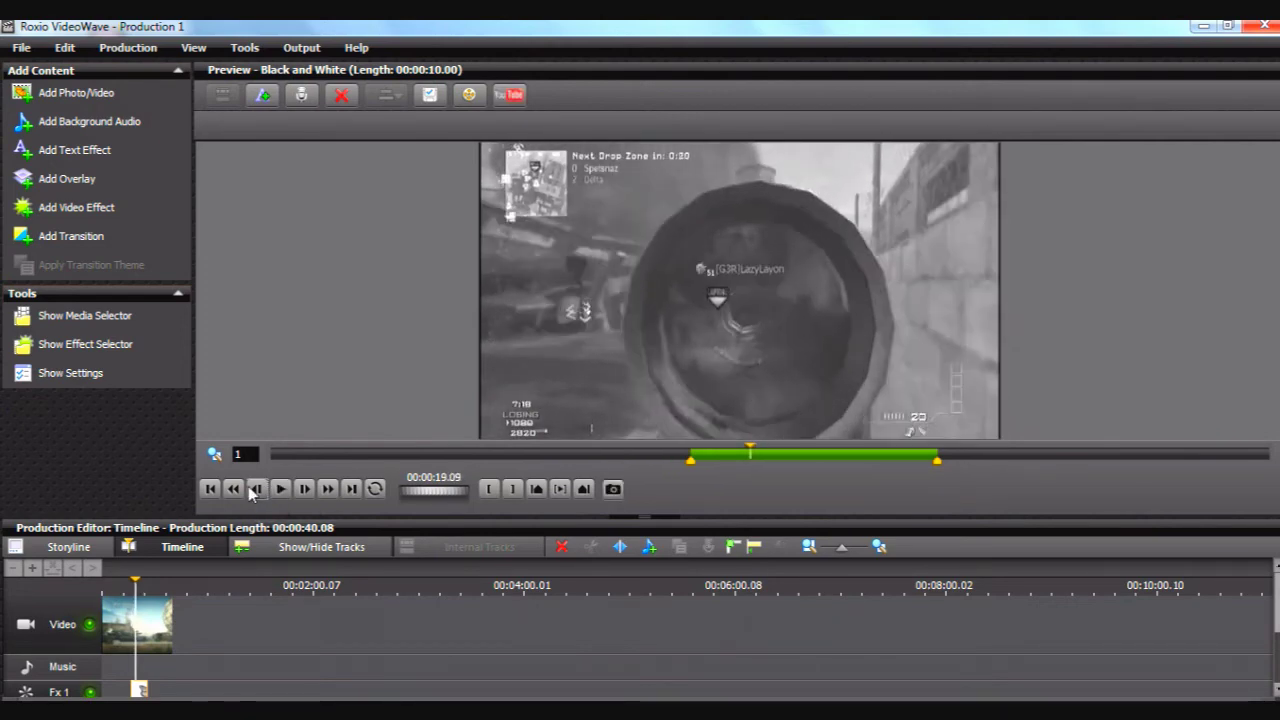
{"action": "left_click", "coordinate": [140, 686]}
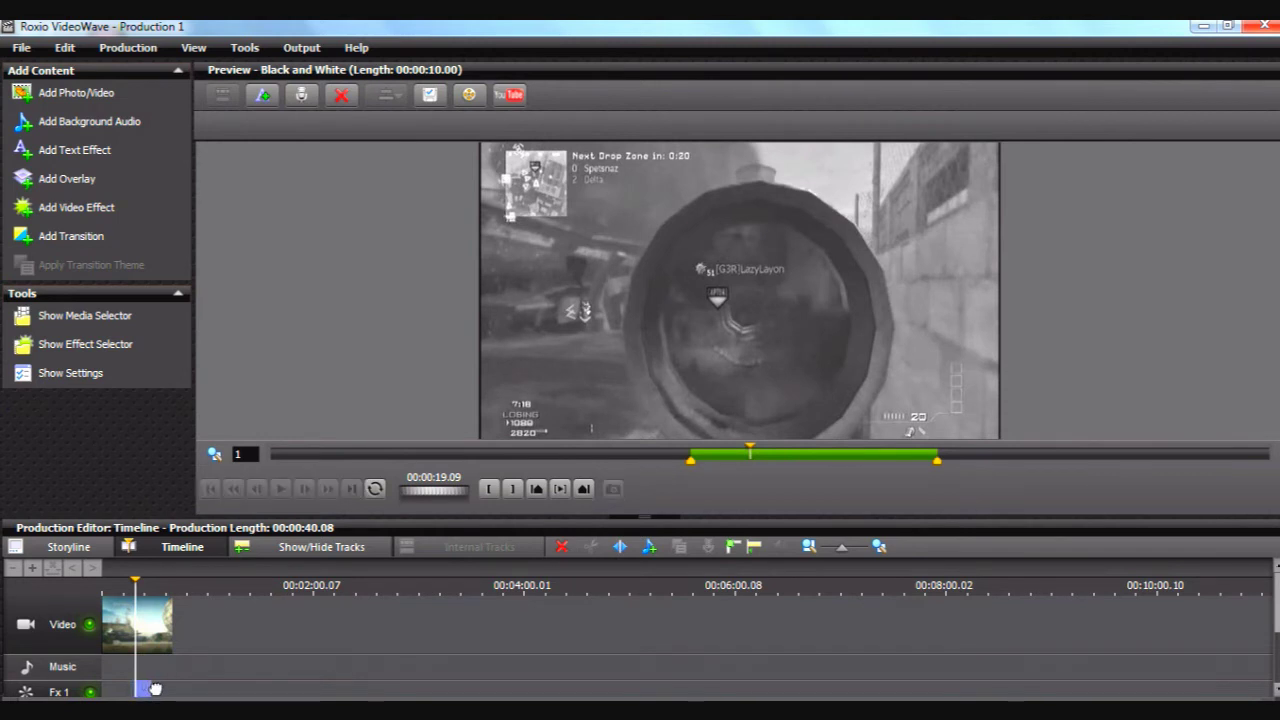
{"action": "left_click", "coordinate": [190, 688]}
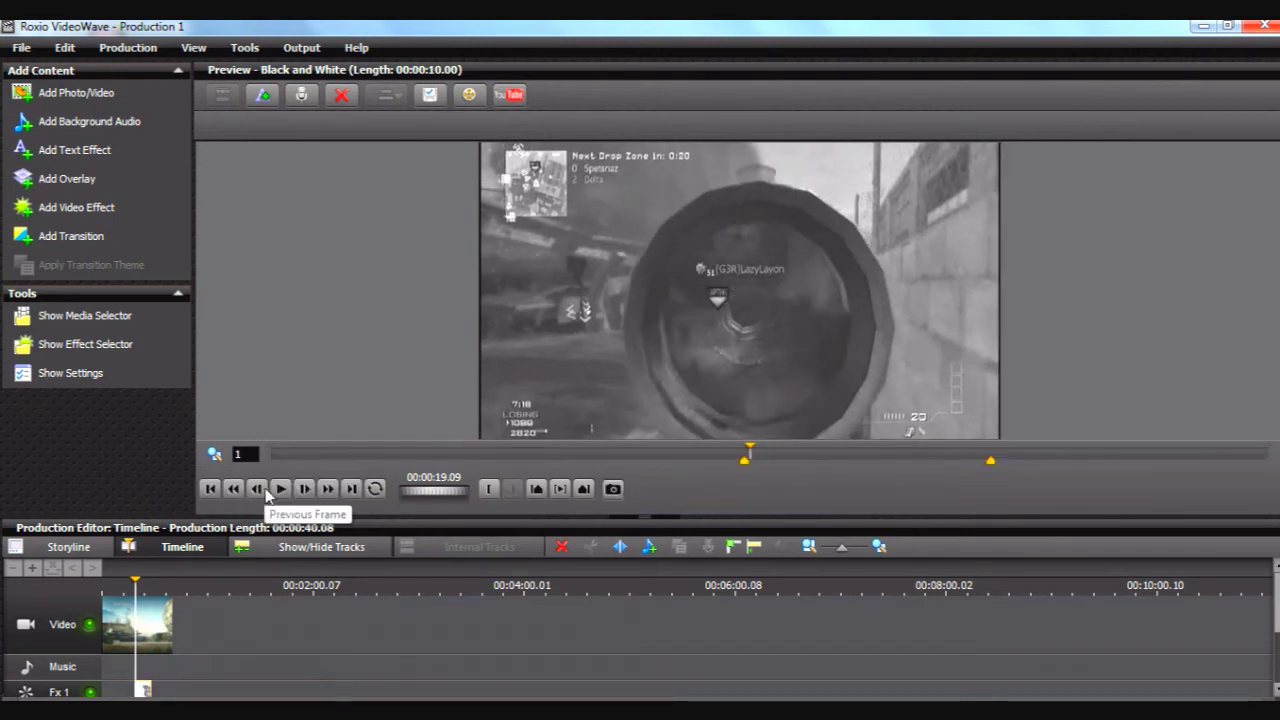
{"action": "left_click", "coordinate": [258, 489]}
{"action": "left_click", "coordinate": [258, 489]}
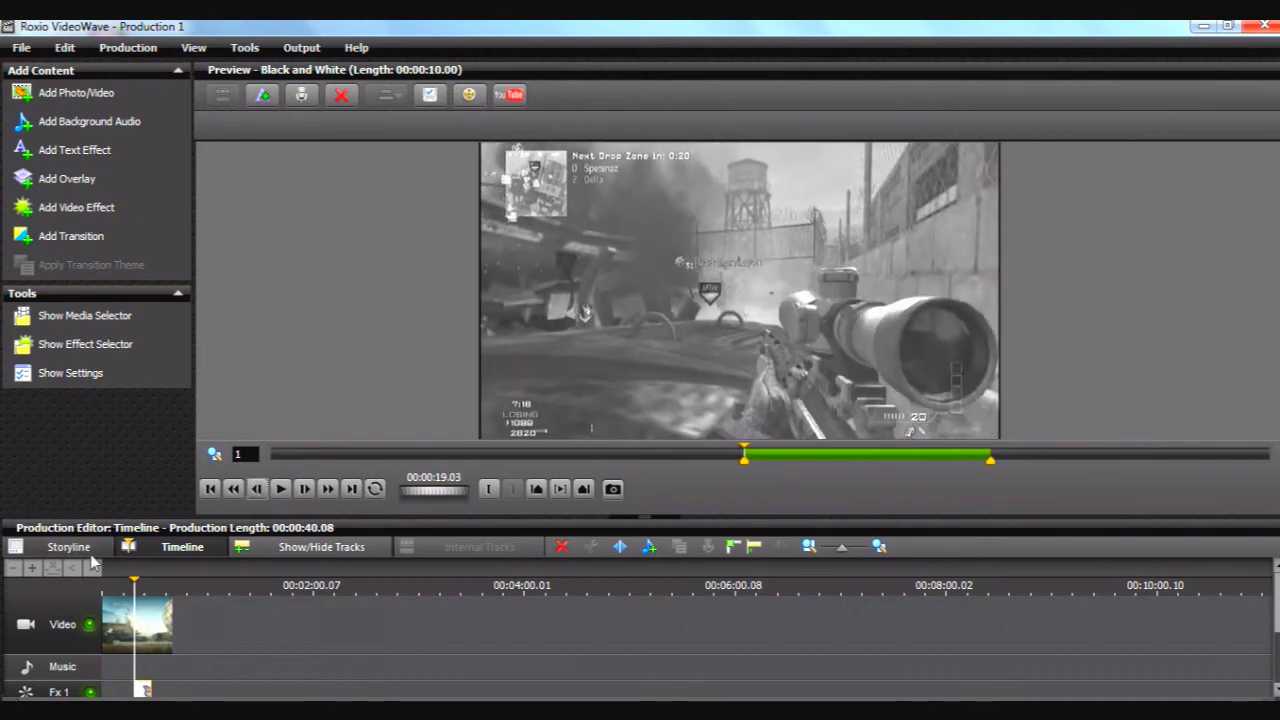
{"action": "left_click", "coordinate": [128, 583]}
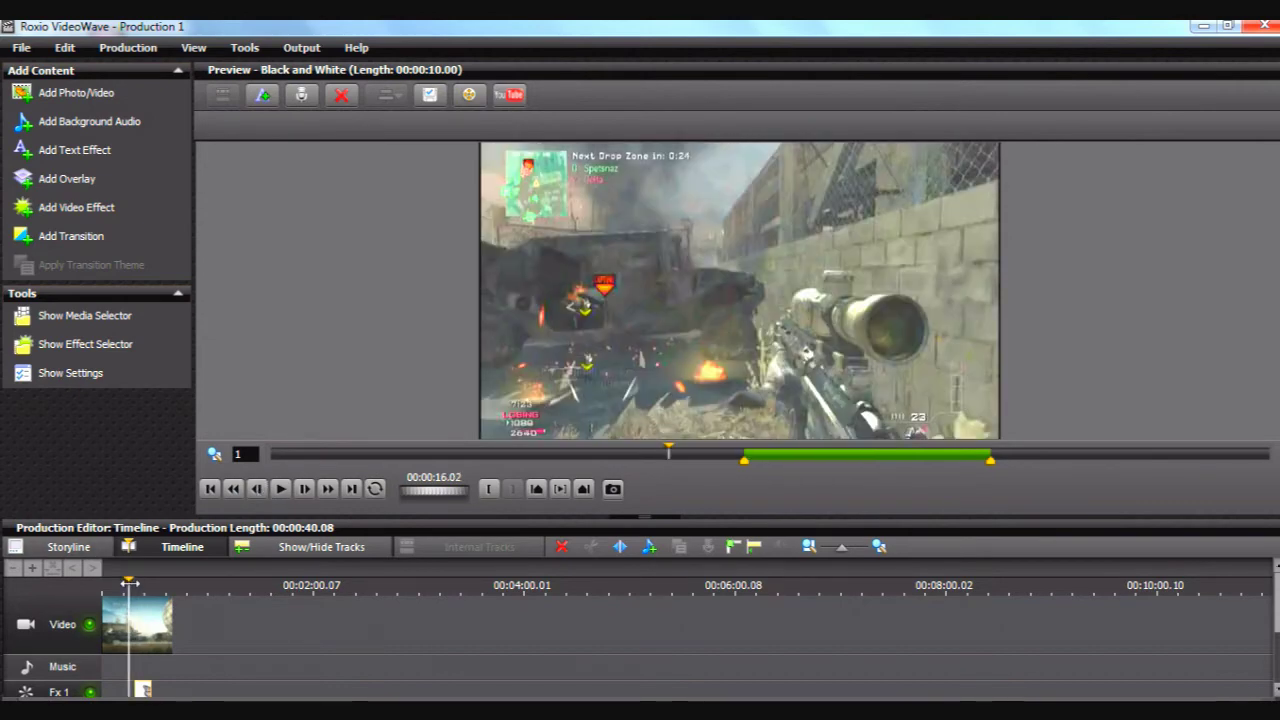
{"action": "left_click", "coordinate": [281, 488]}
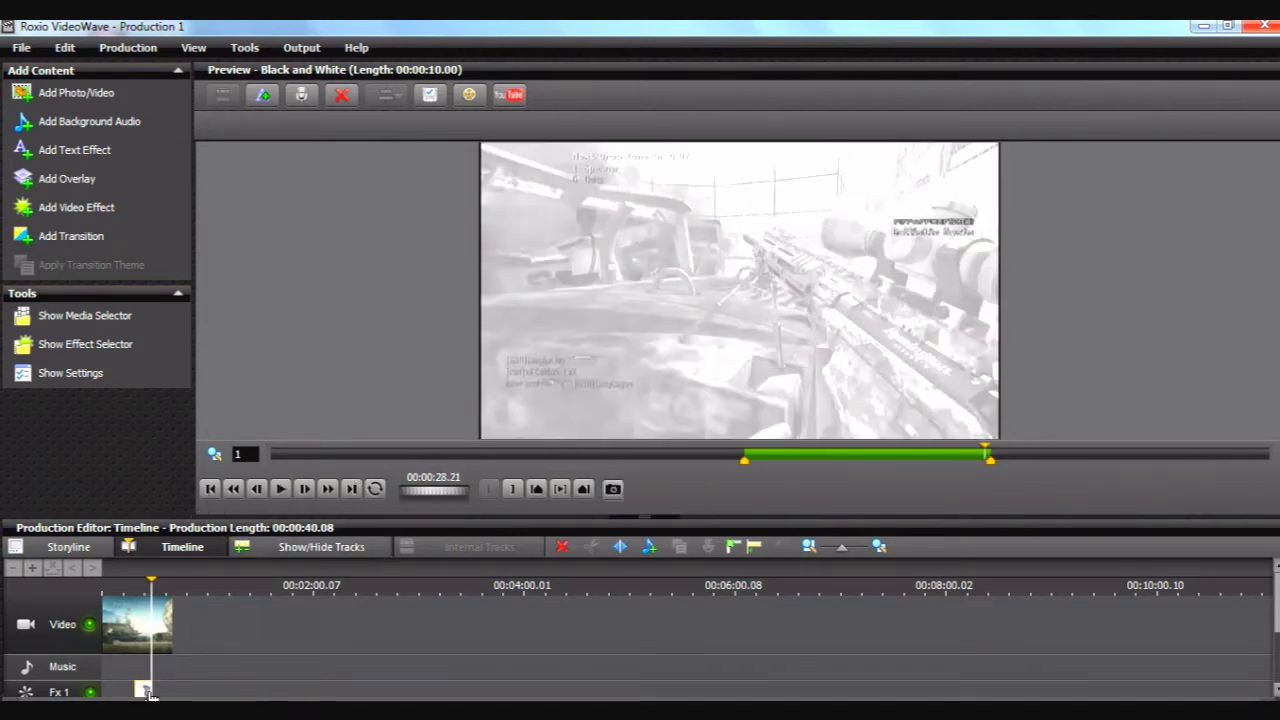
Delete the black-and-white Fx effect and split the gameplay clip at about 20.10 seconds.
{"action": "left_click", "coordinate": [562, 548]}
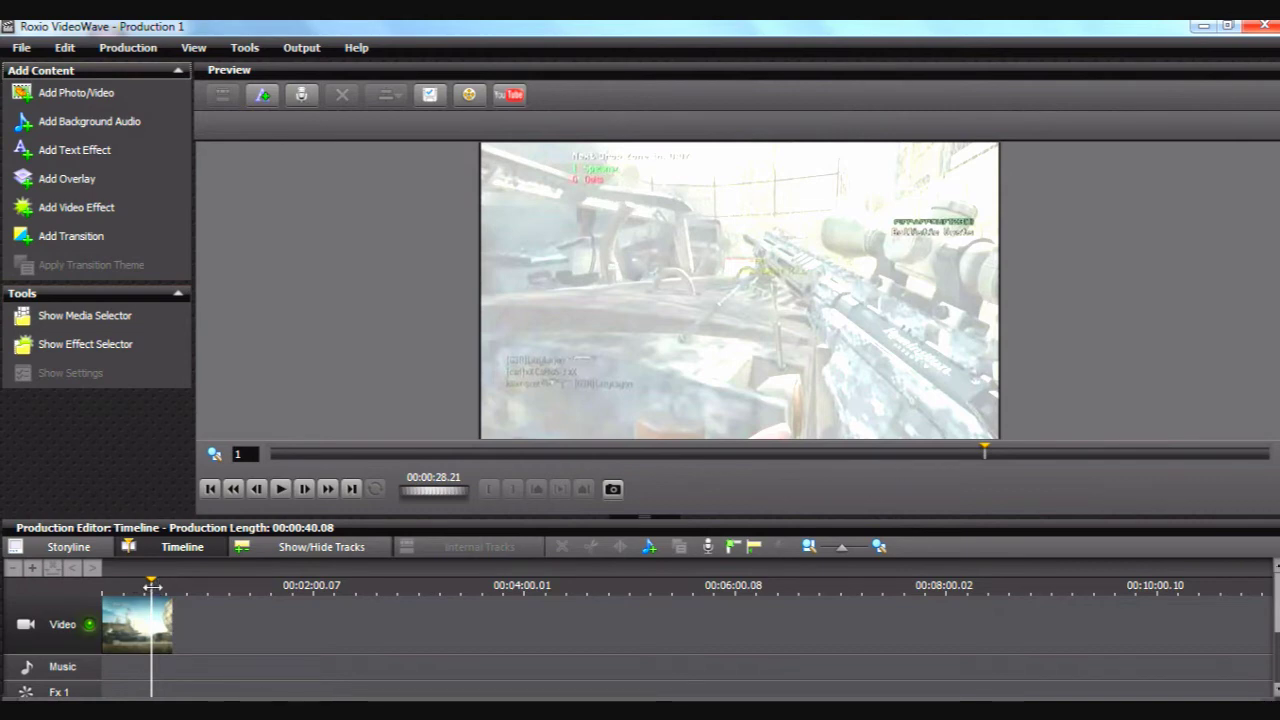
{"action": "left_click_drag", "start_coordinate": [151, 583], "coordinate": [137, 583]}
{"action": "left_click", "coordinate": [130, 632]}
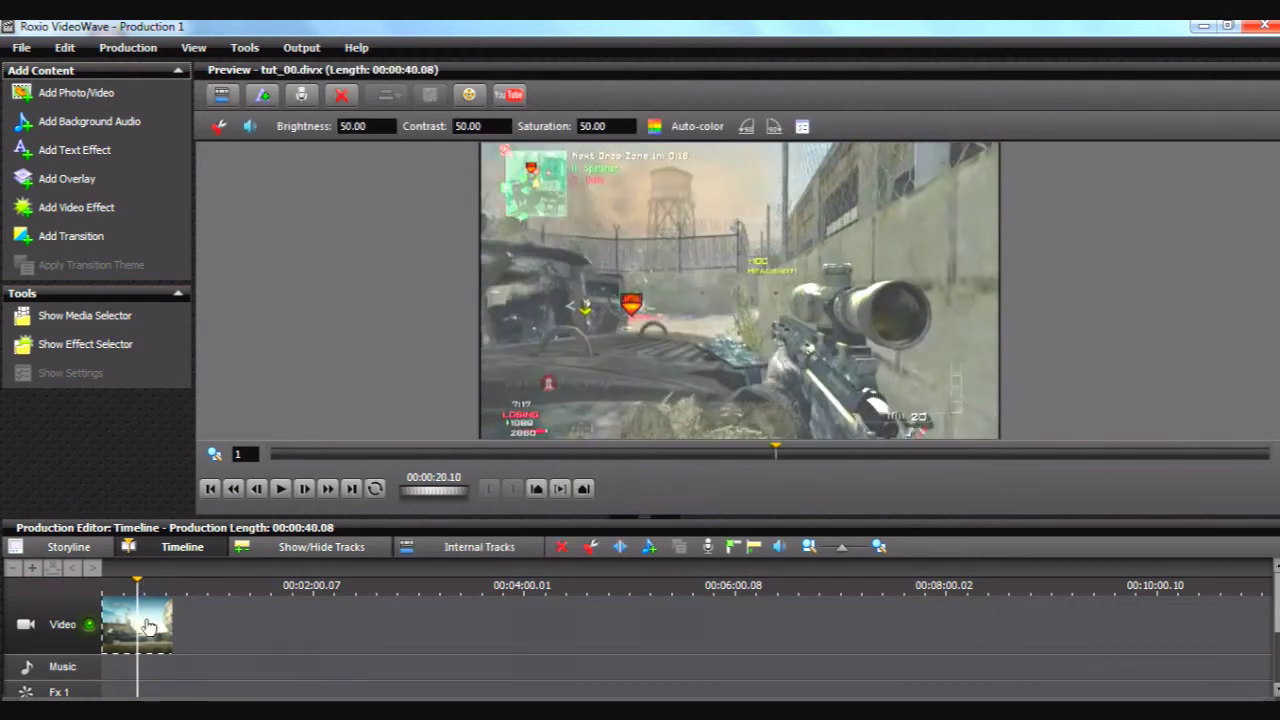
{"action": "left_click", "coordinate": [620, 546]}
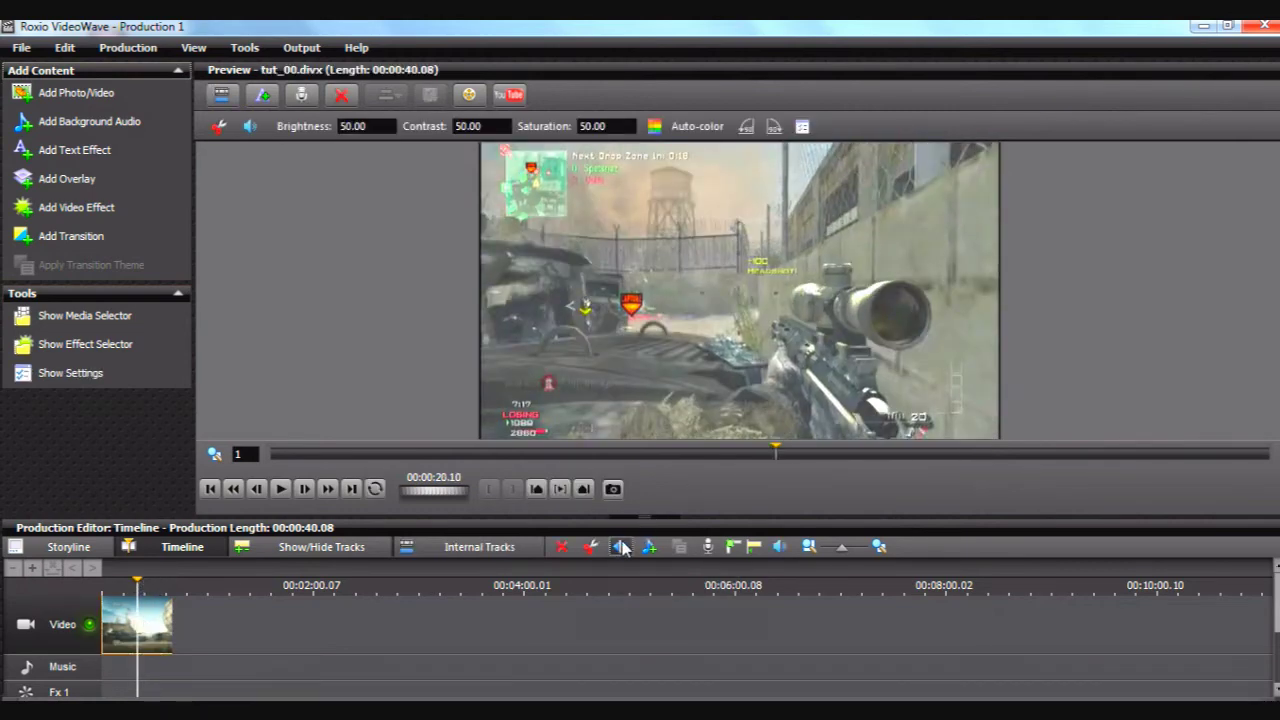
In the Storyline view, insert a 1.04-second Blowing Sand transition between the clip halves.
{"action": "left_click", "coordinate": [68, 547]}
{"action": "left_click", "coordinate": [130, 618]}
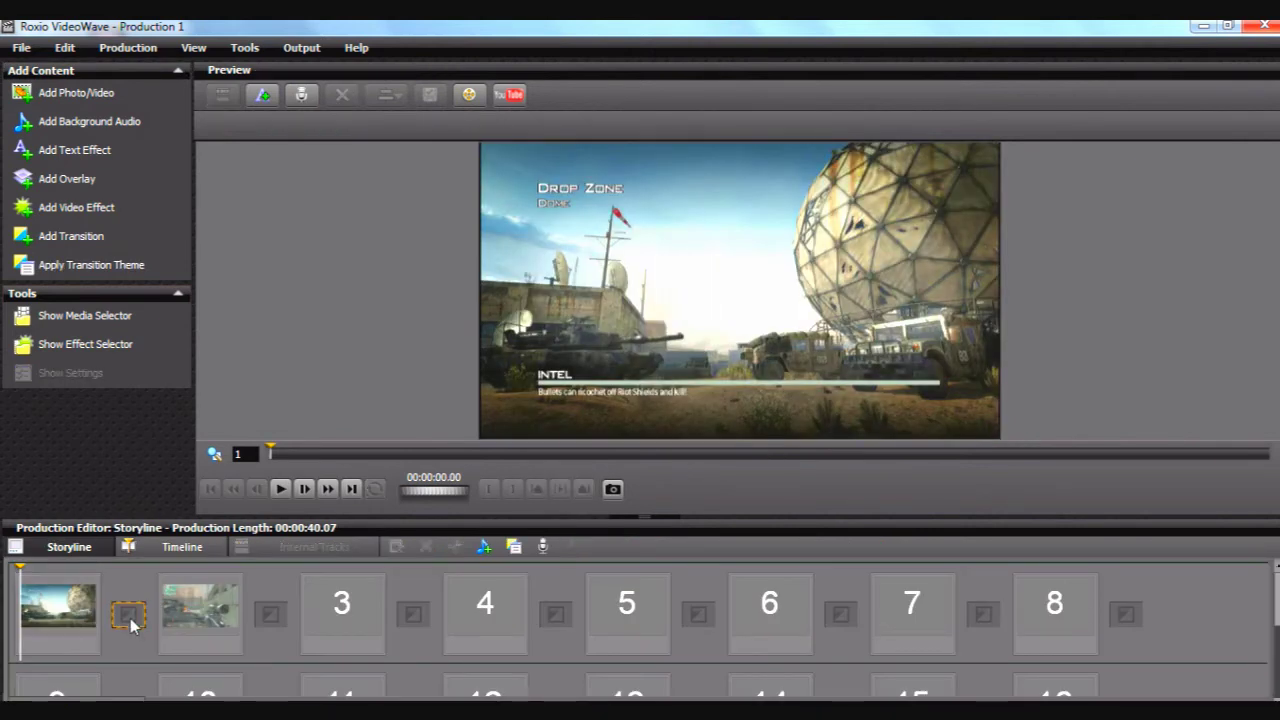
{"action": "left_click", "coordinate": [89, 237]}
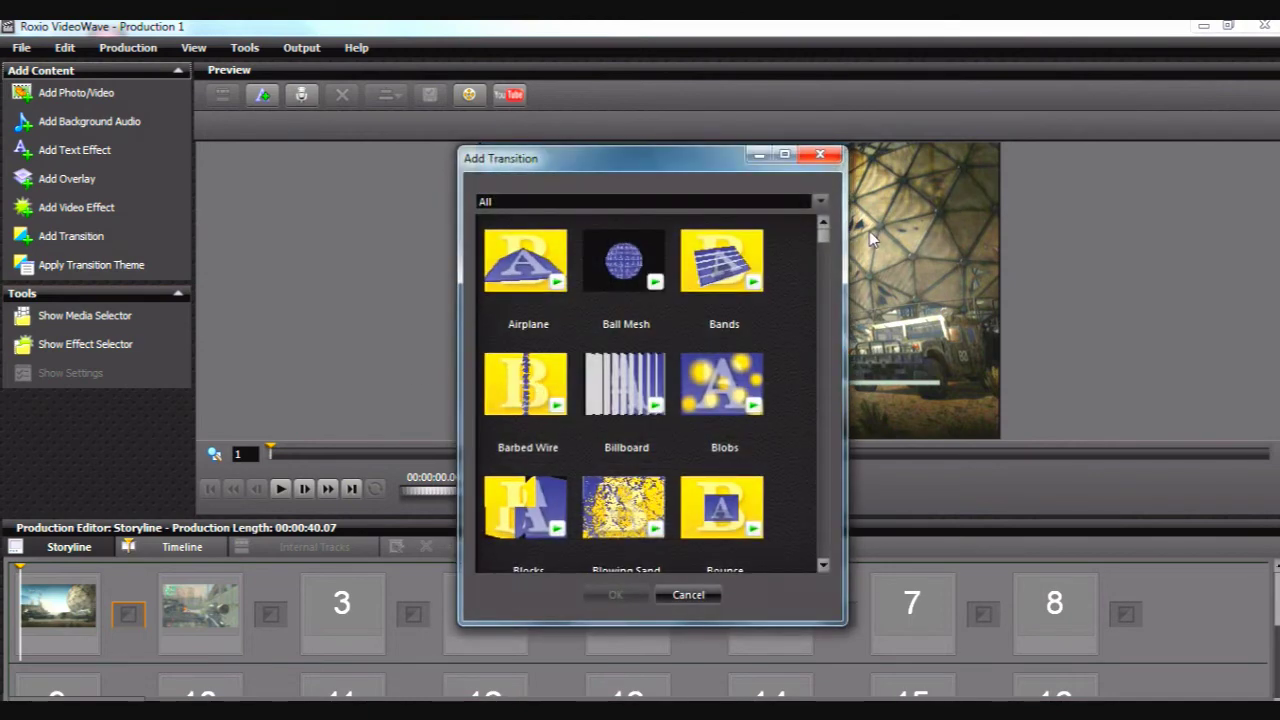
{"action": "scroll", "coordinate": [829, 257], "scroll_direction": "down", "scroll_amount": 10}
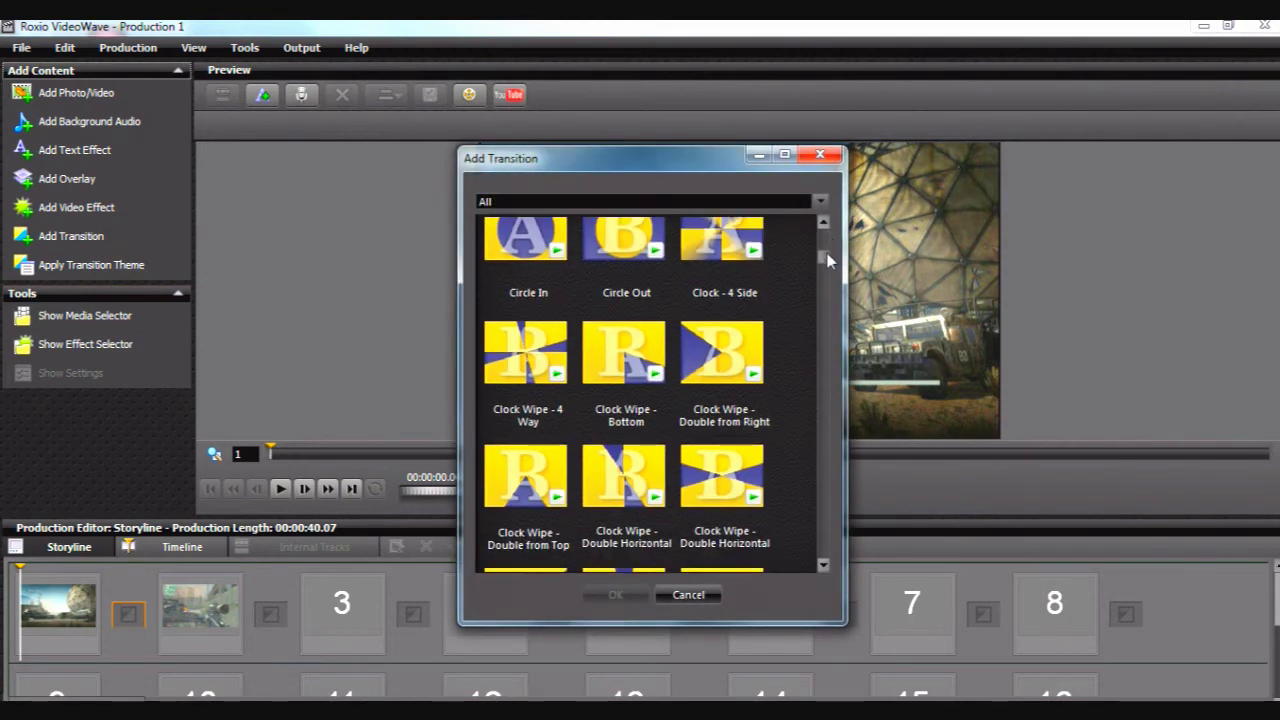
{"action": "scroll", "coordinate": [826, 257], "scroll_direction": "up", "scroll_amount": 10}
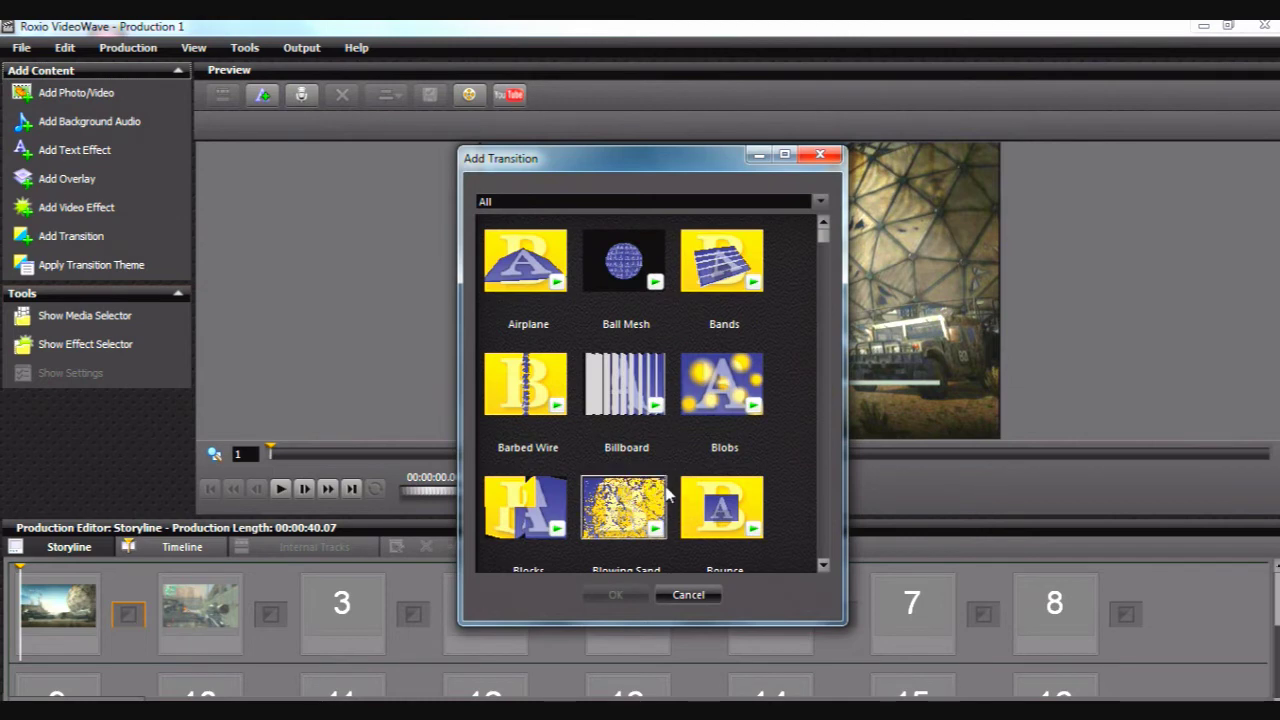
{"action": "left_click", "coordinate": [623, 508]}
{"action": "left_click", "coordinate": [616, 595]}
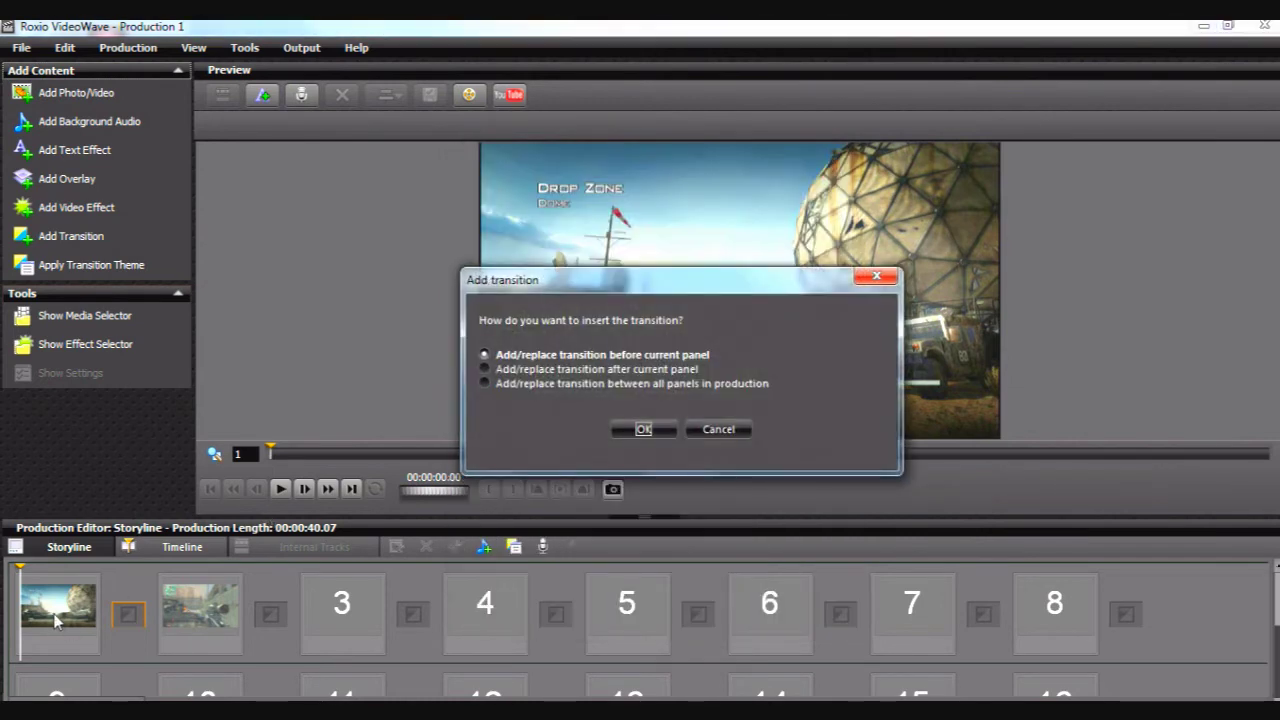
{"action": "left_click", "coordinate": [645, 429]}
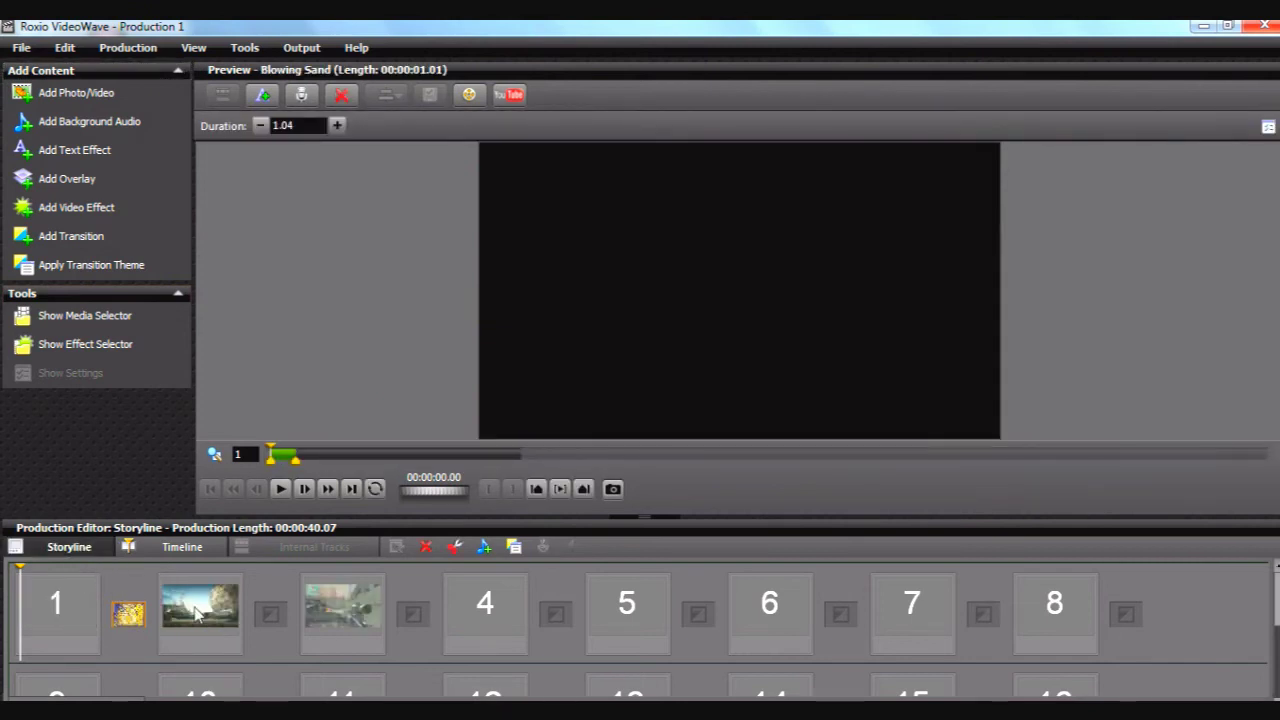
{"action": "left_click", "coordinate": [240, 615]}
{"action": "left_click", "coordinate": [270, 613]}
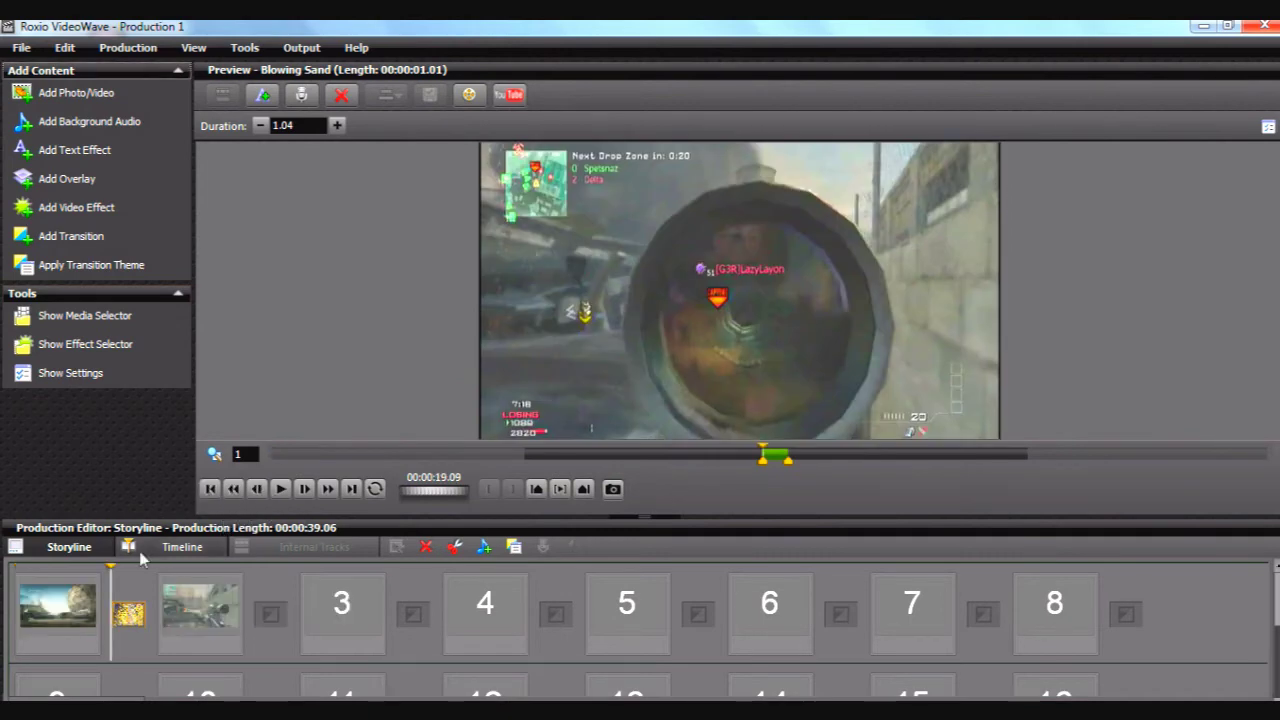
{"action": "left_click", "coordinate": [85, 570]}
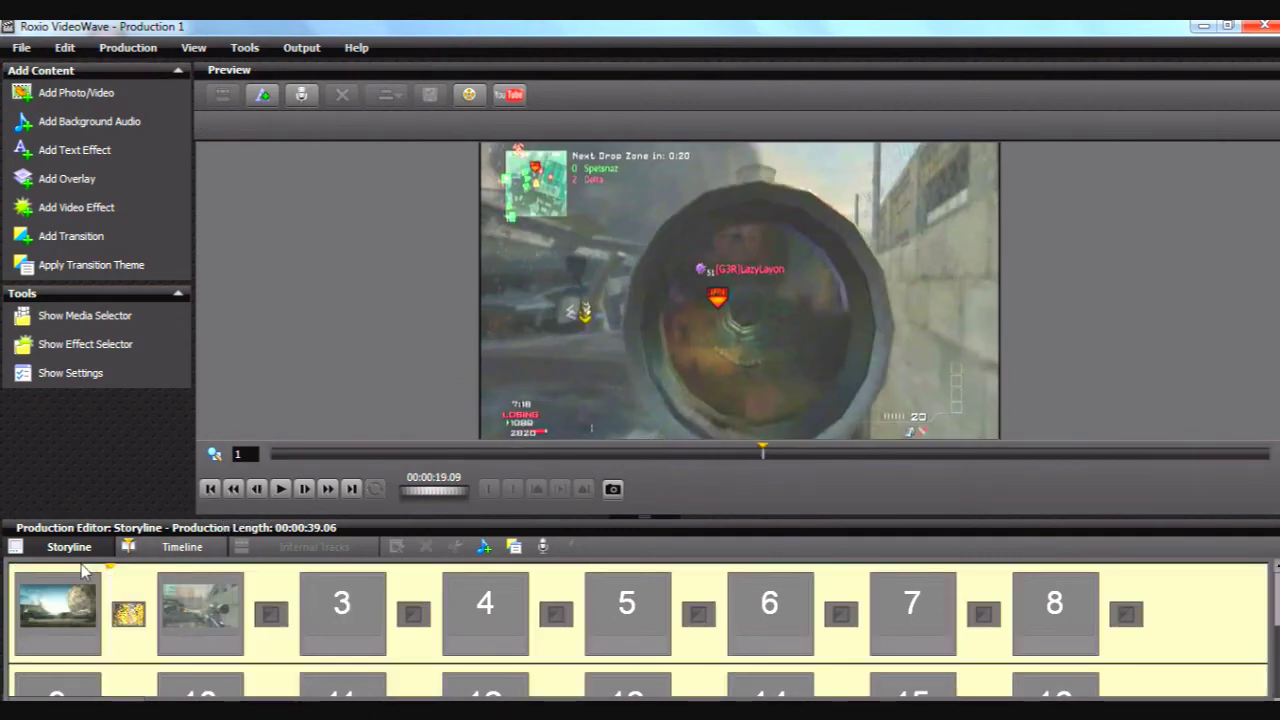
{"action": "left_click", "coordinate": [165, 547]}
{"action": "left_click_drag", "start_coordinate": [133, 580], "coordinate": [120, 580]}
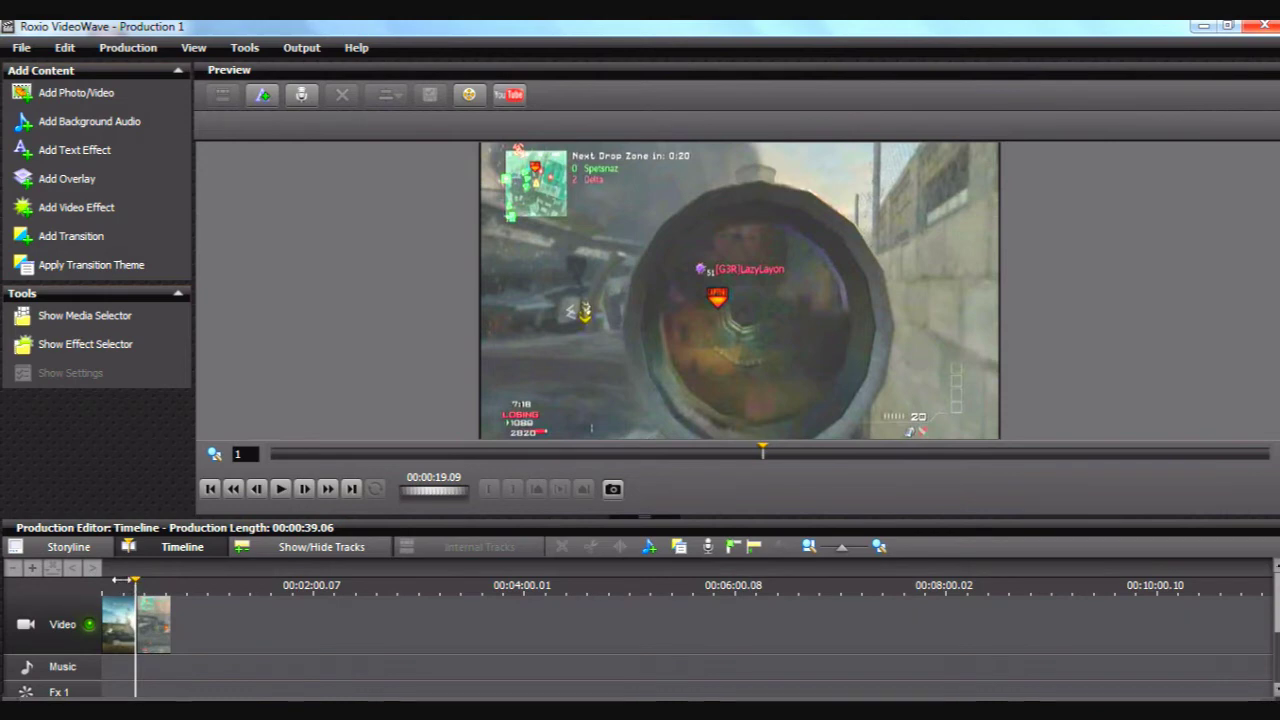
{"action": "left_click", "coordinate": [30, 553]}
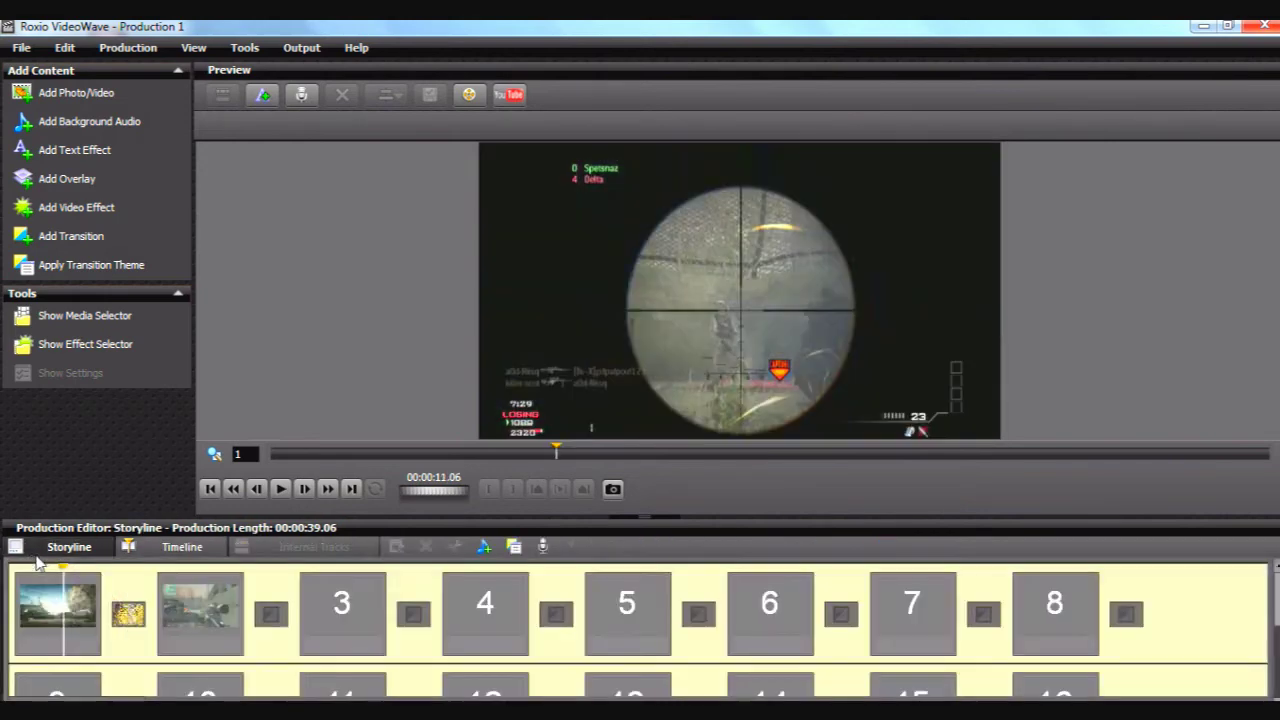
{"action": "left_click", "coordinate": [281, 488]}
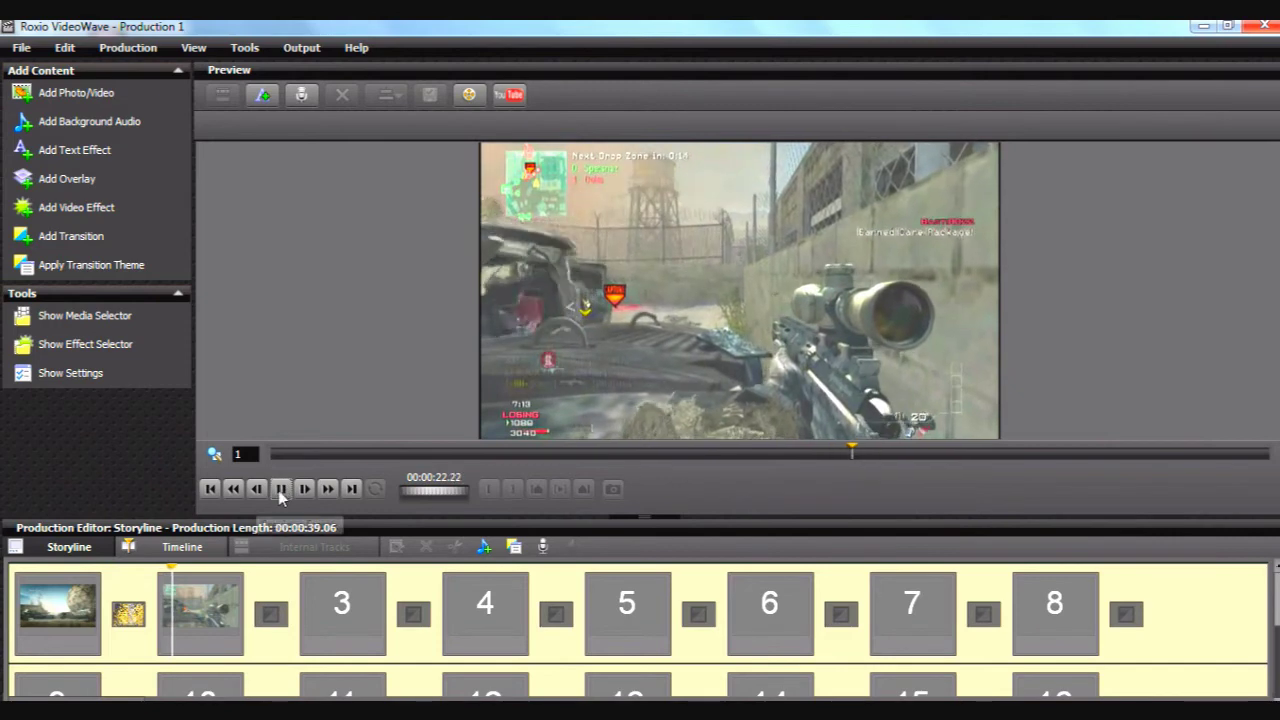
{"action": "left_click", "coordinate": [279, 489]}
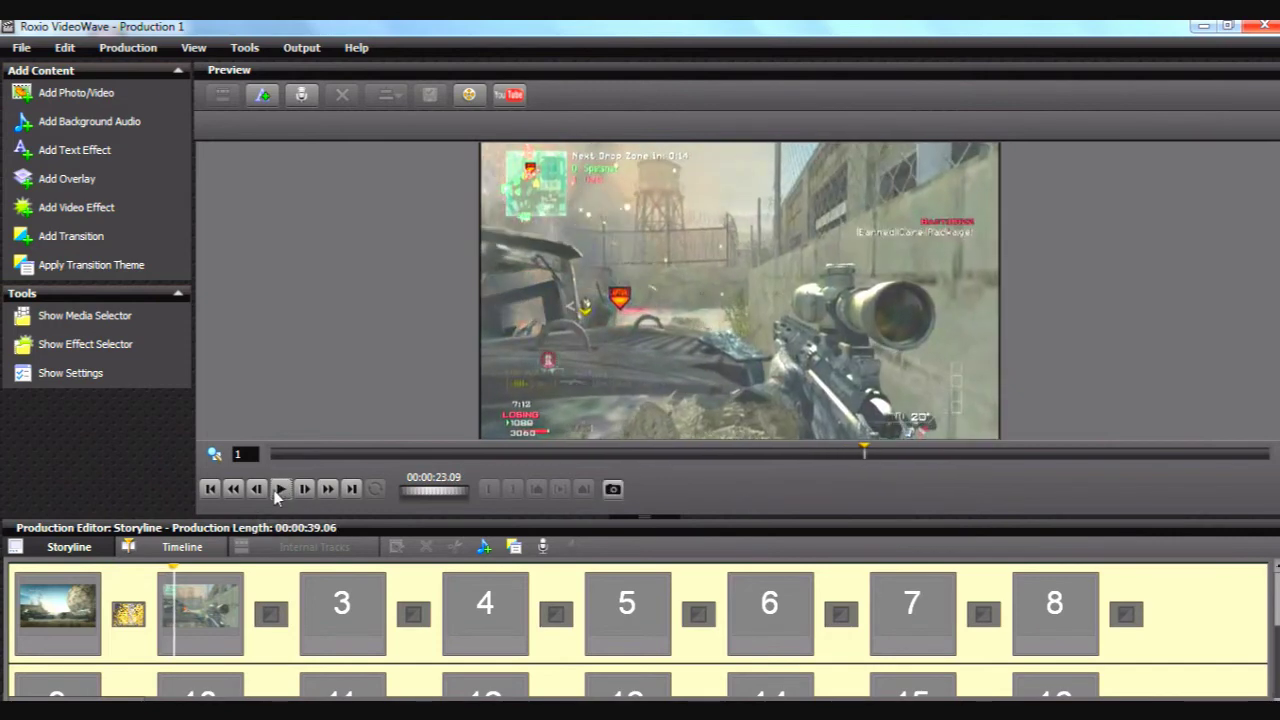
Set the narration recorder's recording device to the Realtek microphone.
{"action": "left_click", "coordinate": [305, 97]}
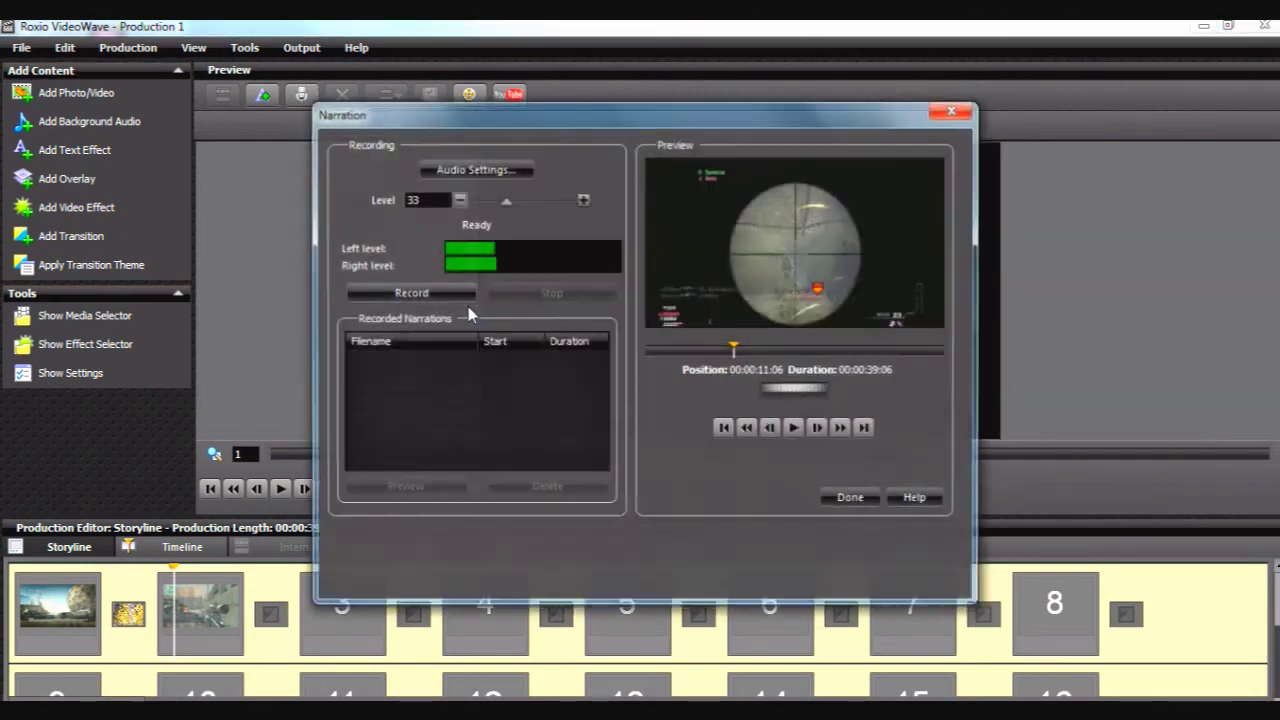
{"action": "left_click", "coordinate": [513, 172]}
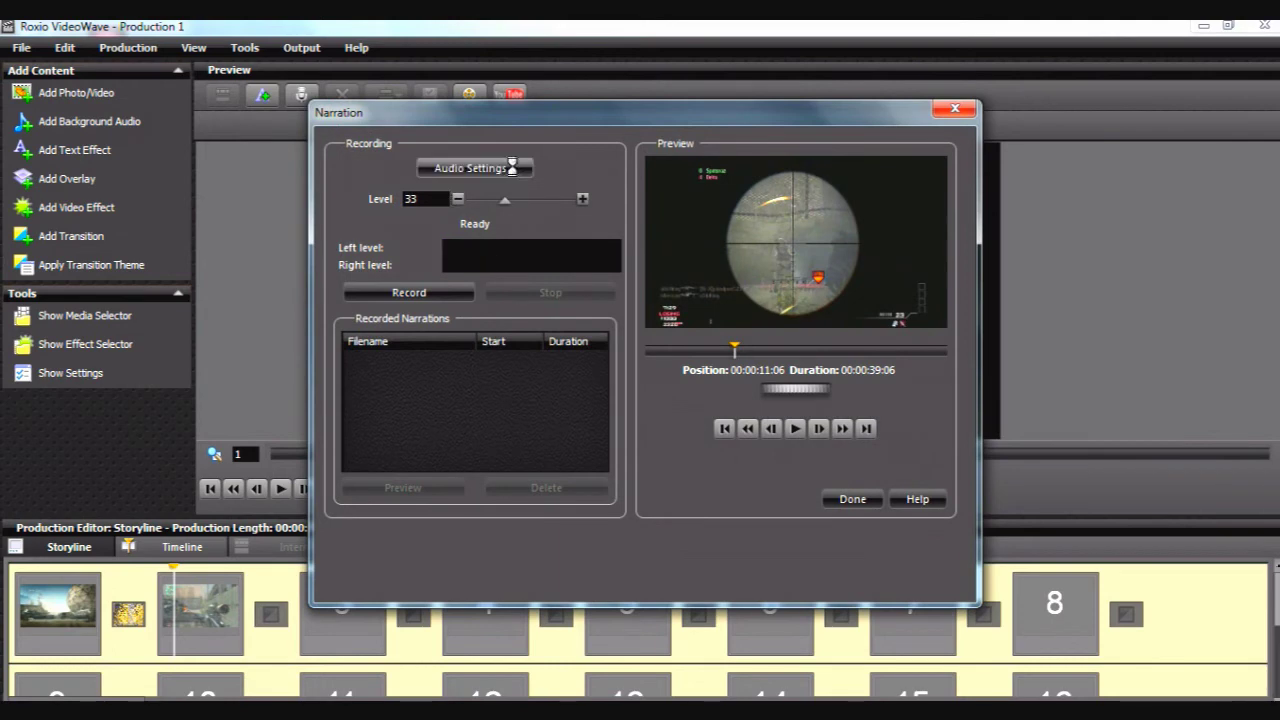
{"action": "left_click", "coordinate": [710, 322]}
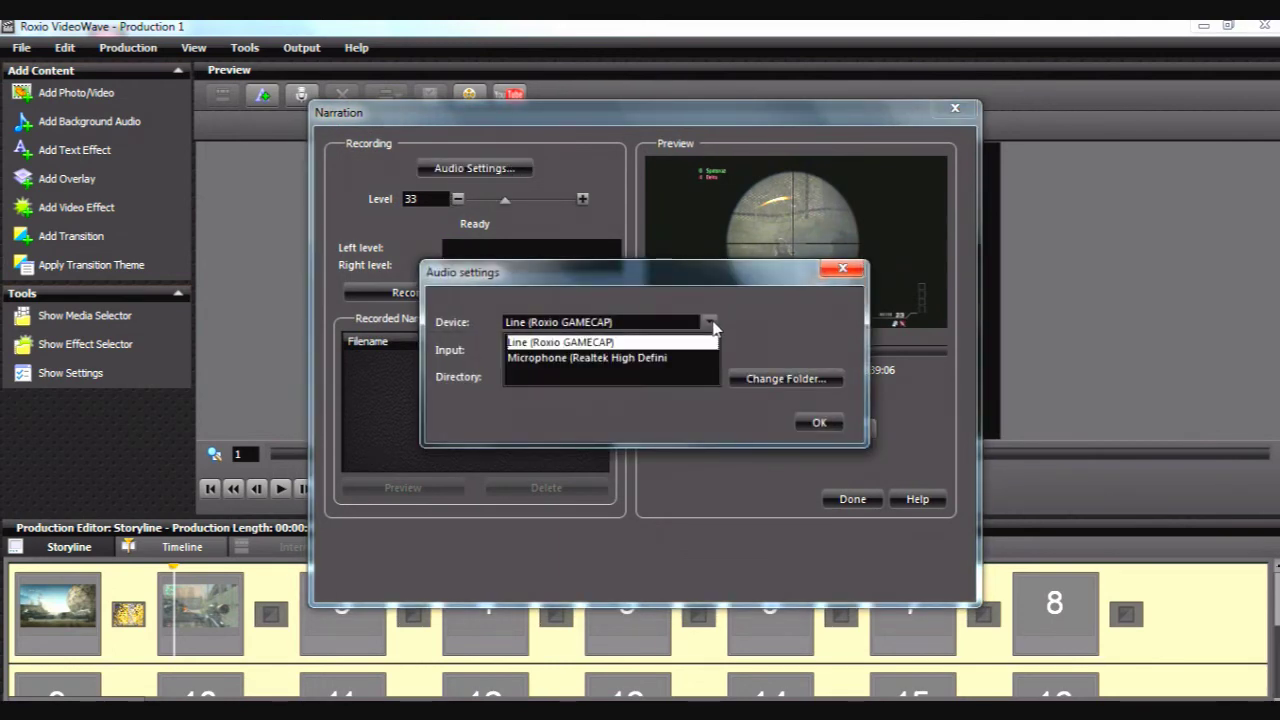
{"action": "left_click", "coordinate": [620, 362]}
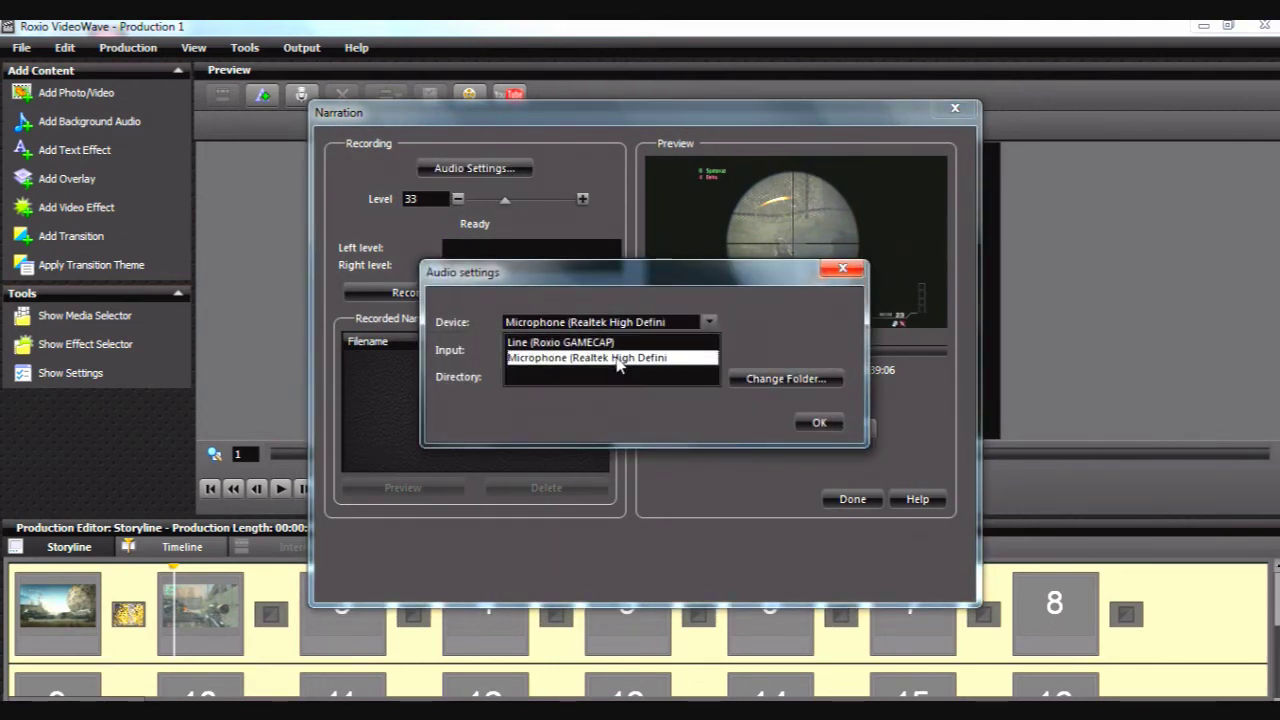
{"action": "left_click", "coordinate": [819, 421]}
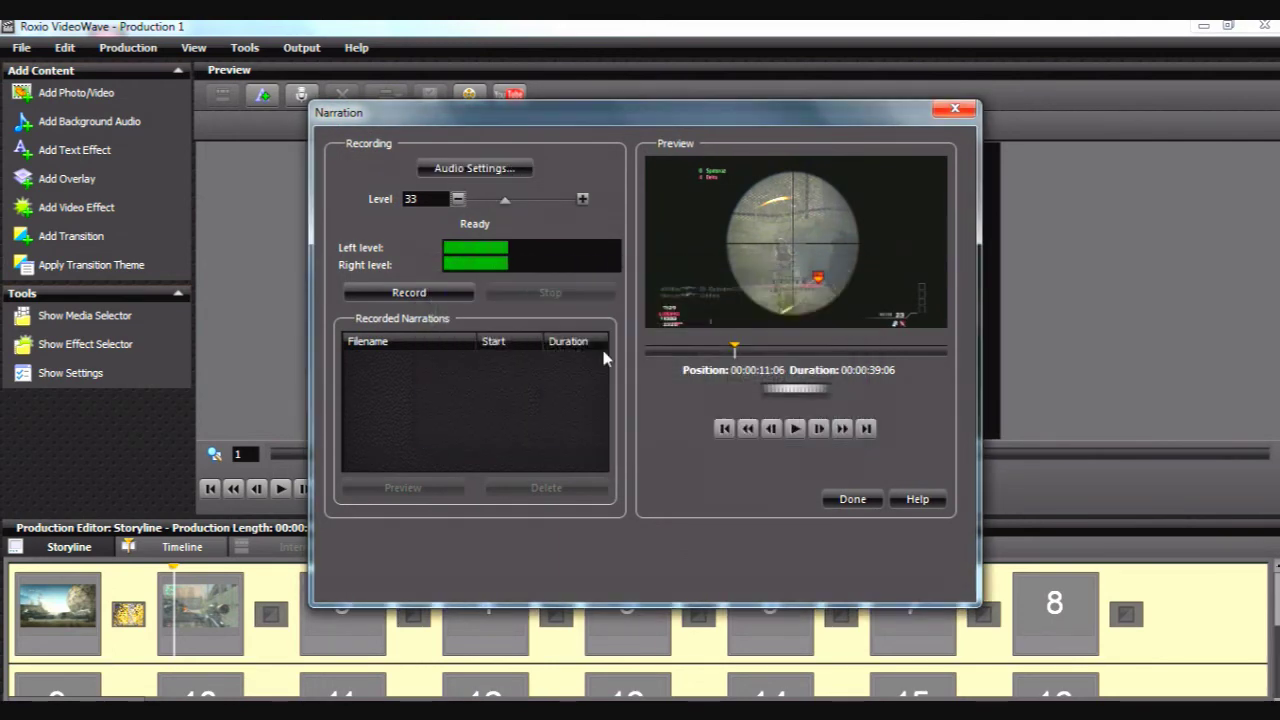
Record a 3-second narration take starting at 00:11 and close the Narration window.
{"action": "left_click", "coordinate": [412, 296]}
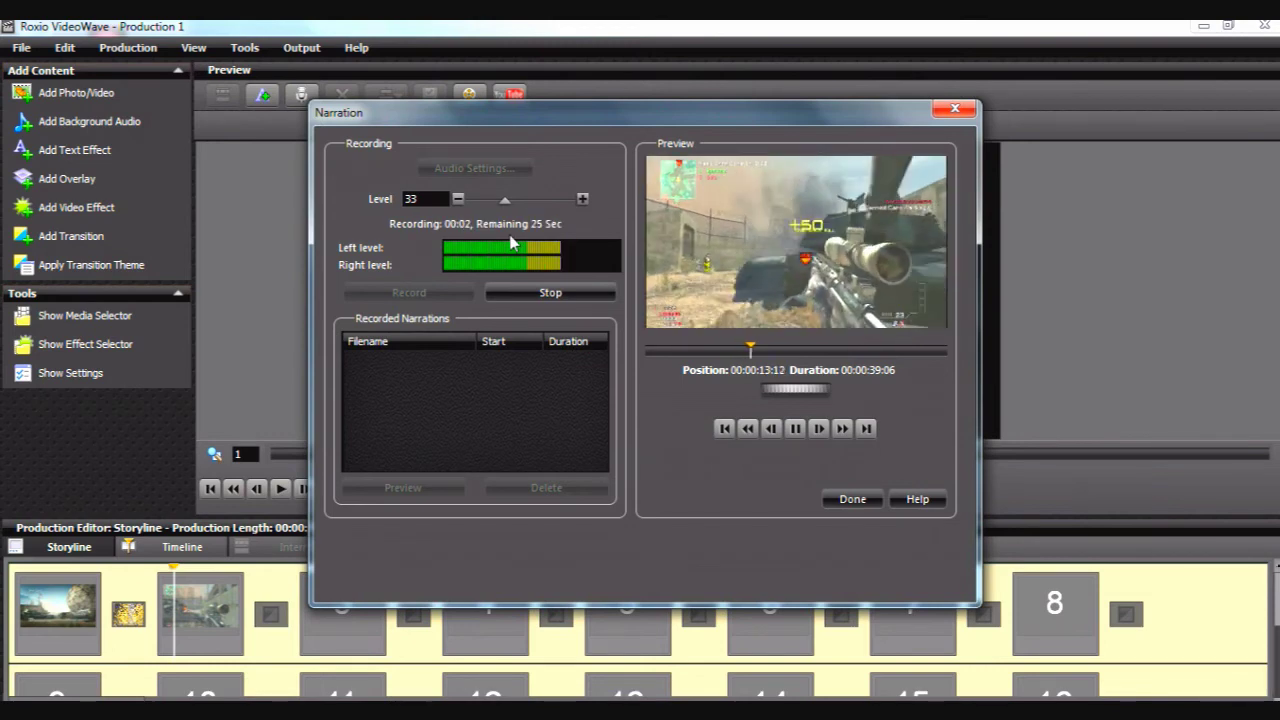
{"action": "left_click", "coordinate": [526, 291]}
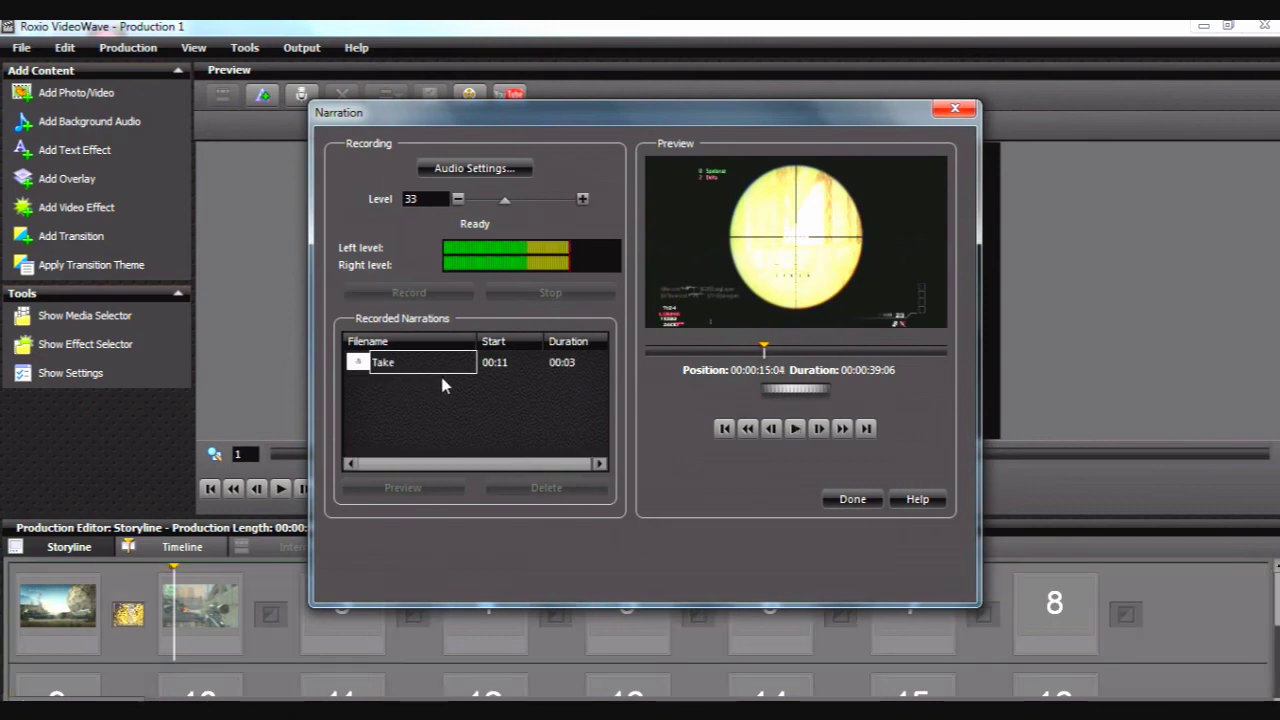
{"action": "left_click", "coordinate": [505, 372]}
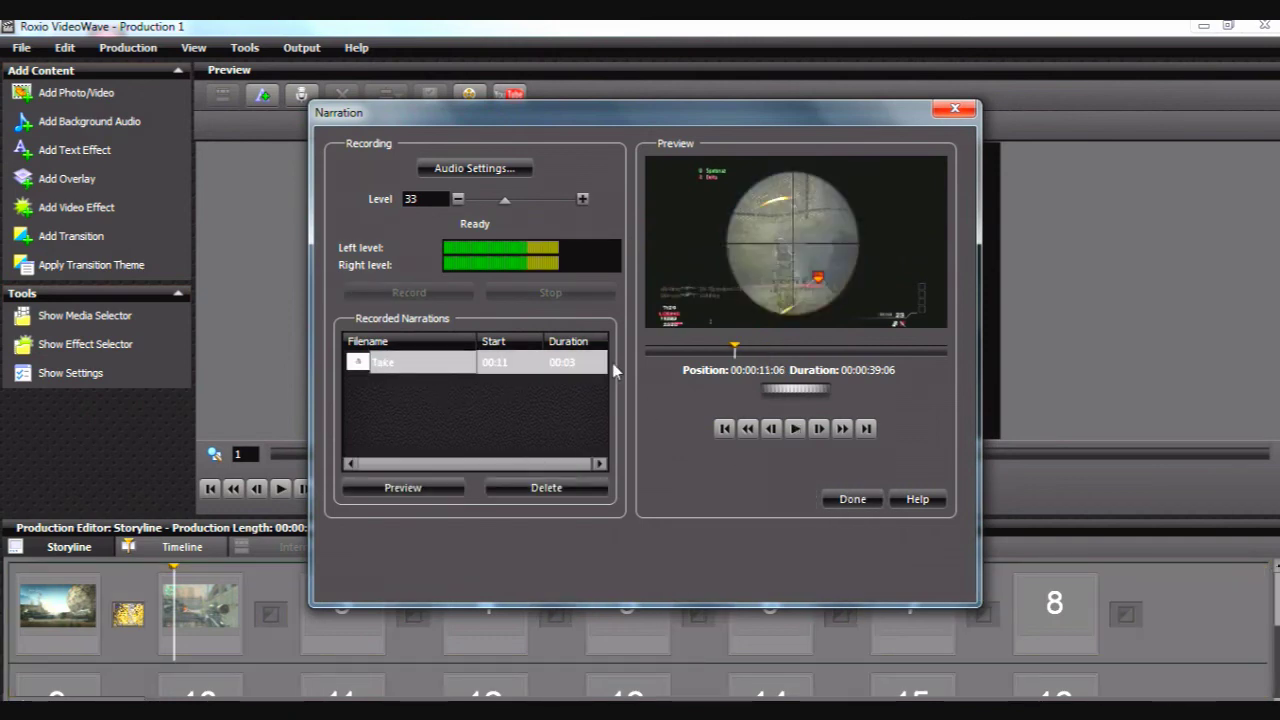
{"action": "left_click", "coordinate": [851, 498]}
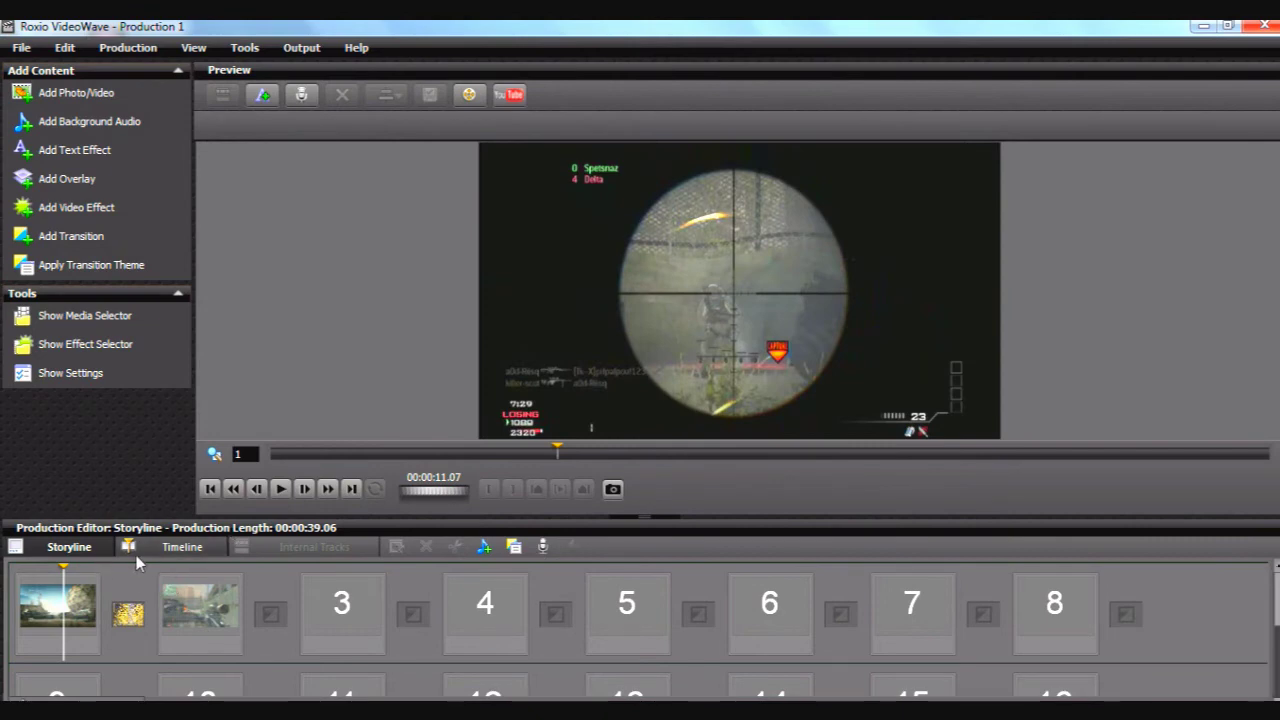
Switch to the Timeline view, play and pause the preview, and jump back to 00:00:03.05.
{"action": "left_click", "coordinate": [178, 546]}
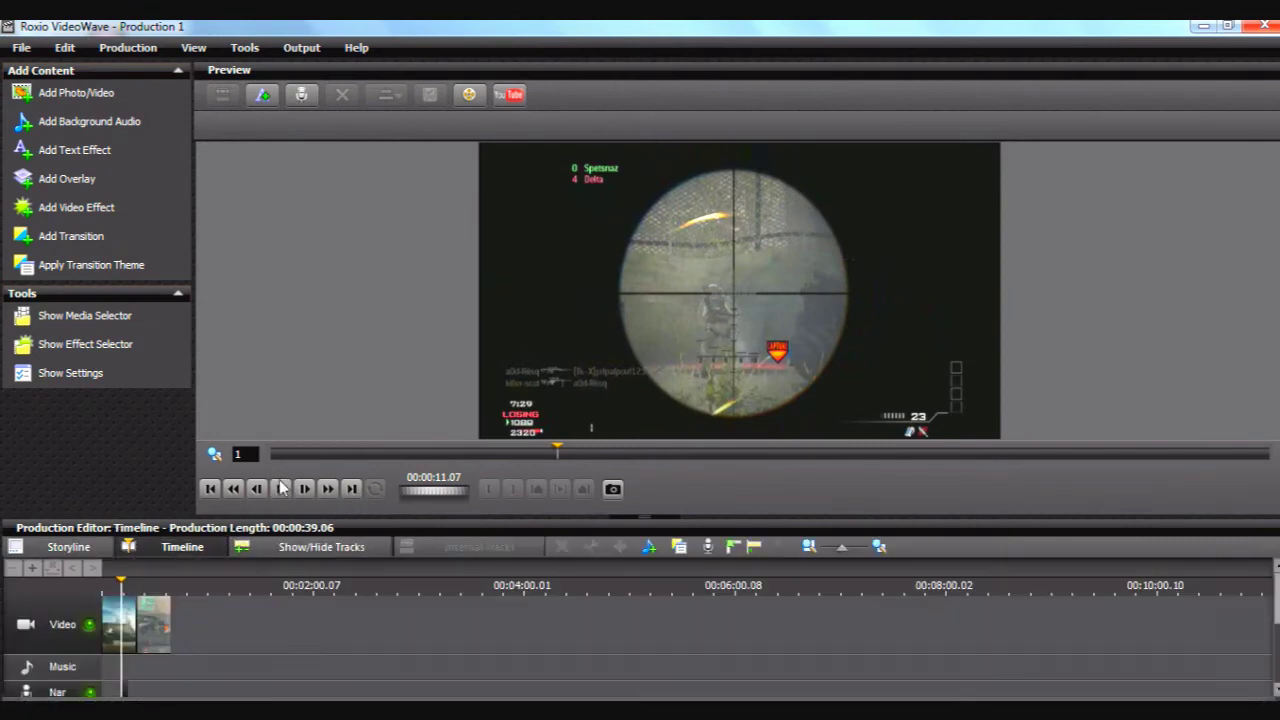
{"action": "left_click", "coordinate": [281, 488]}
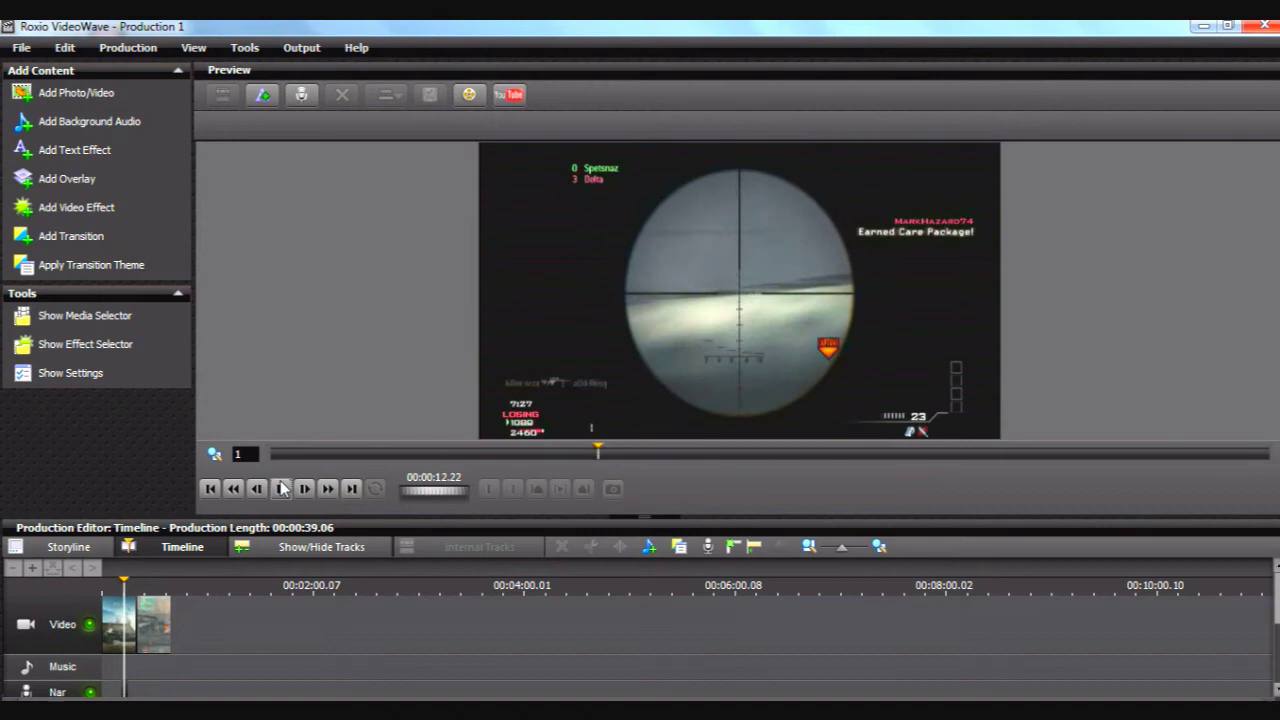
{"action": "left_click", "coordinate": [281, 488]}
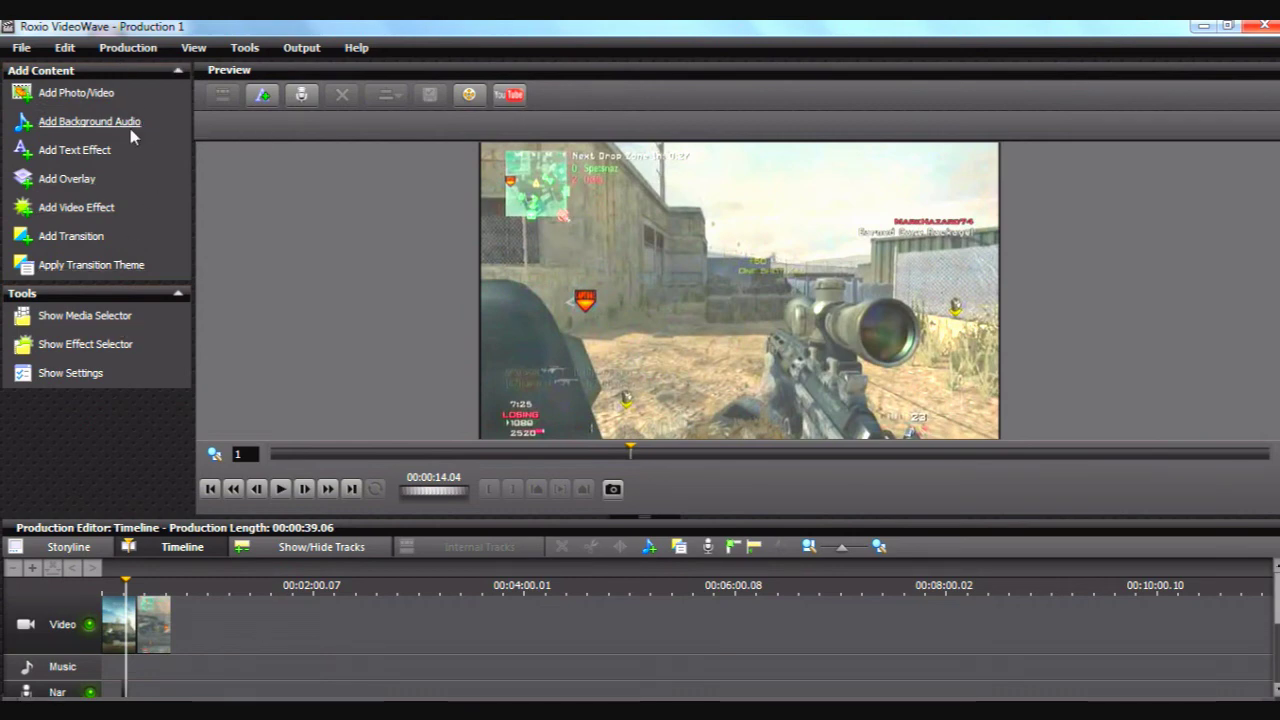
{"action": "left_click", "coordinate": [110, 590]}
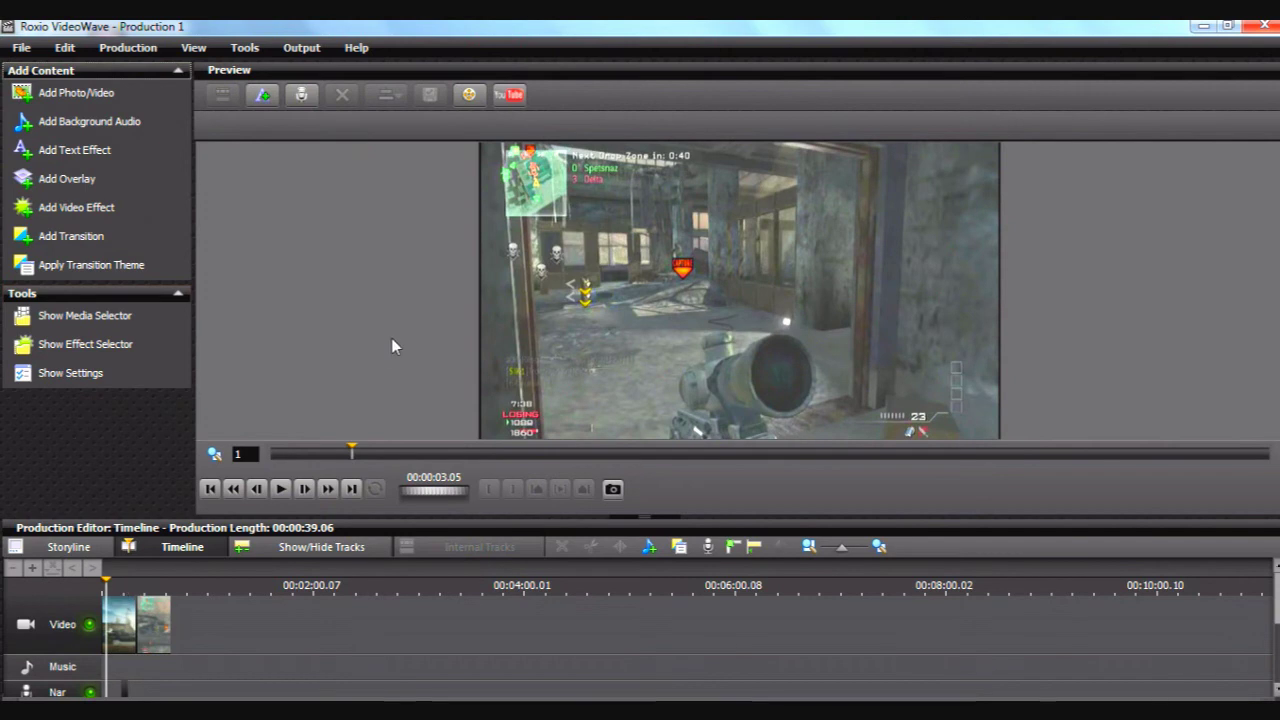
Select the tut_00.divx clip at 00:00:11.20 and raise its brightness to 57.
{"action": "left_click", "coordinate": [118, 624]}
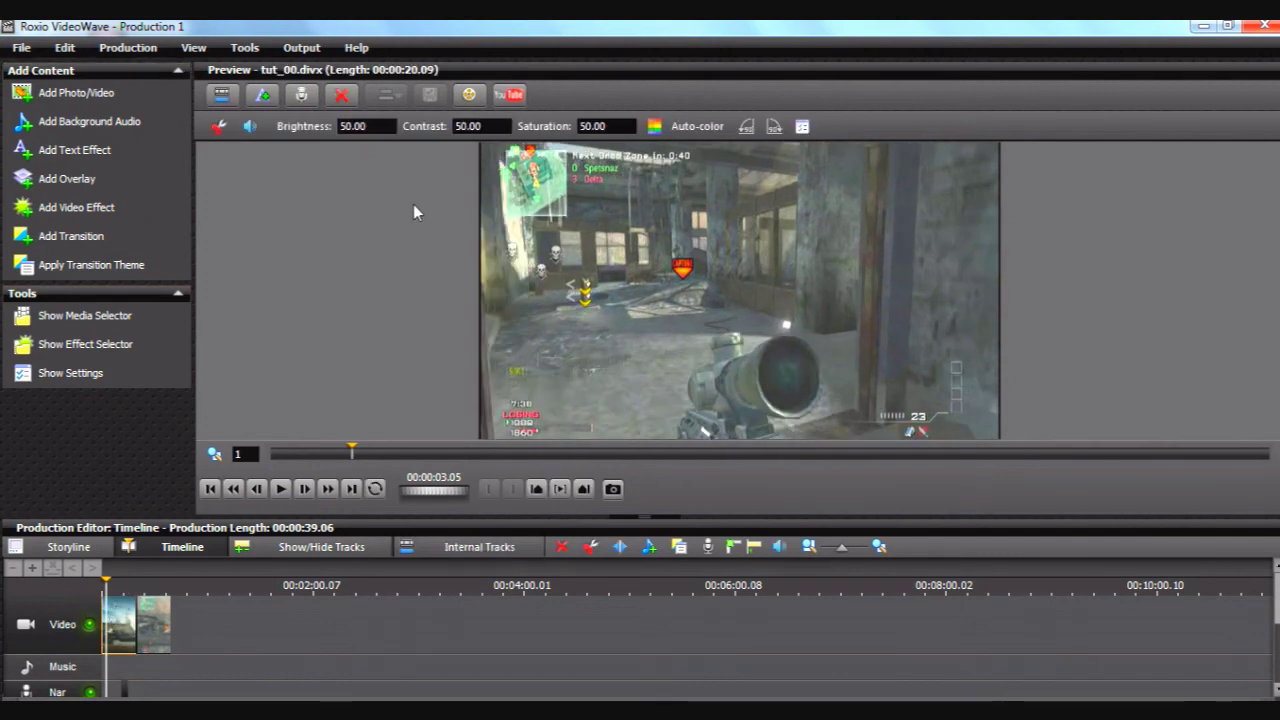
{"action": "left_click", "coordinate": [122, 586]}
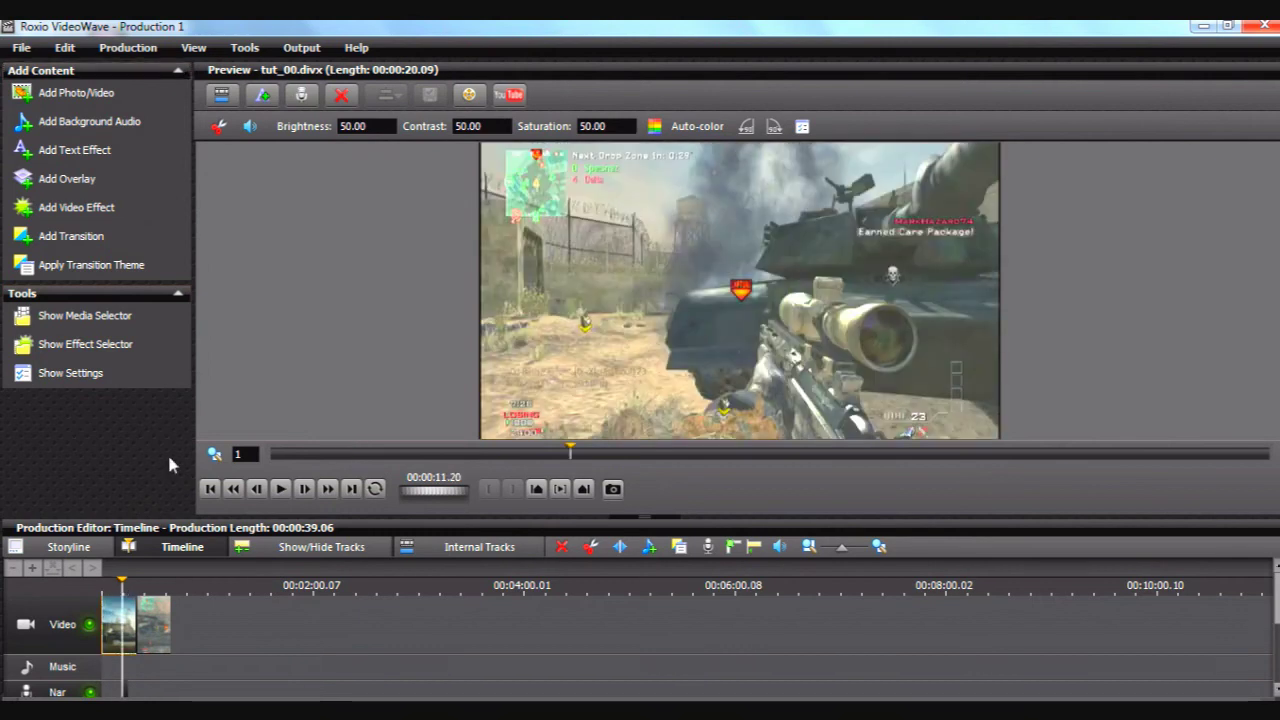
{"action": "left_click", "coordinate": [387, 130]}
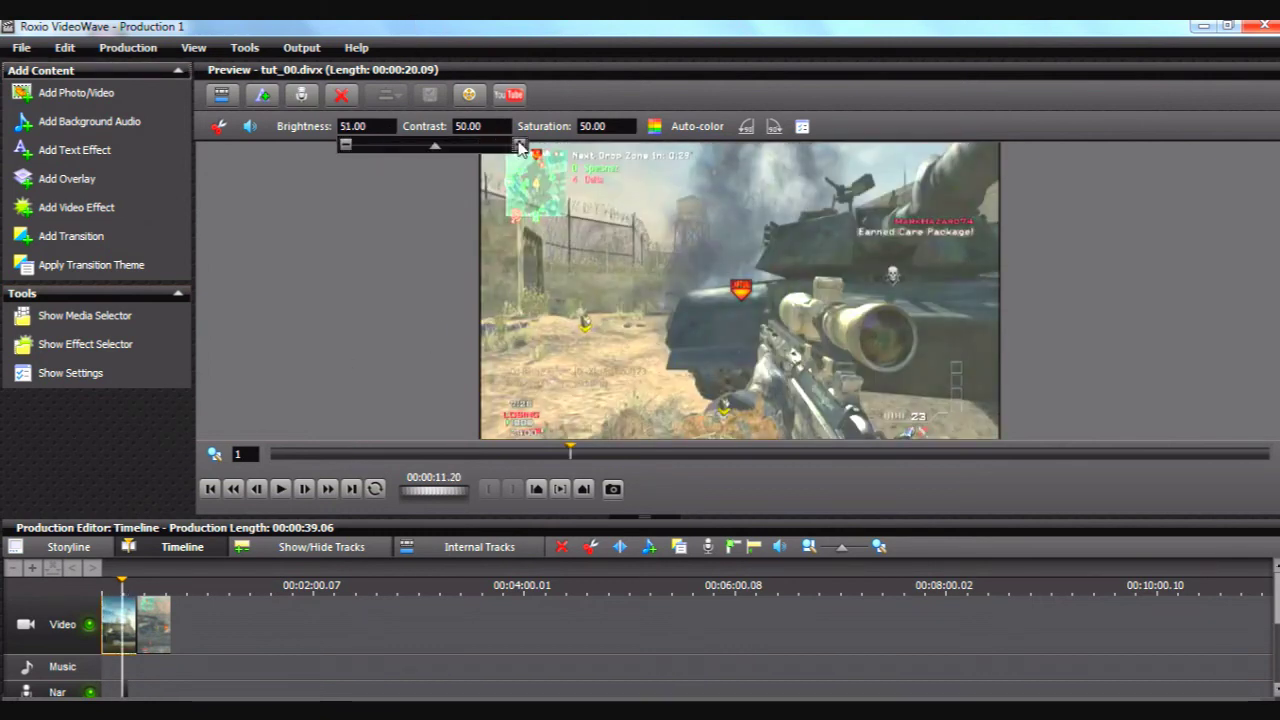
{"action": "left_click", "coordinate": [519, 147]}
{"action": "left_click", "coordinate": [519, 147]}
{"action": "left_click", "coordinate": [519, 147]}
{"action": "left_click", "coordinate": [519, 147]}
{"action": "left_click", "coordinate": [519, 147]}
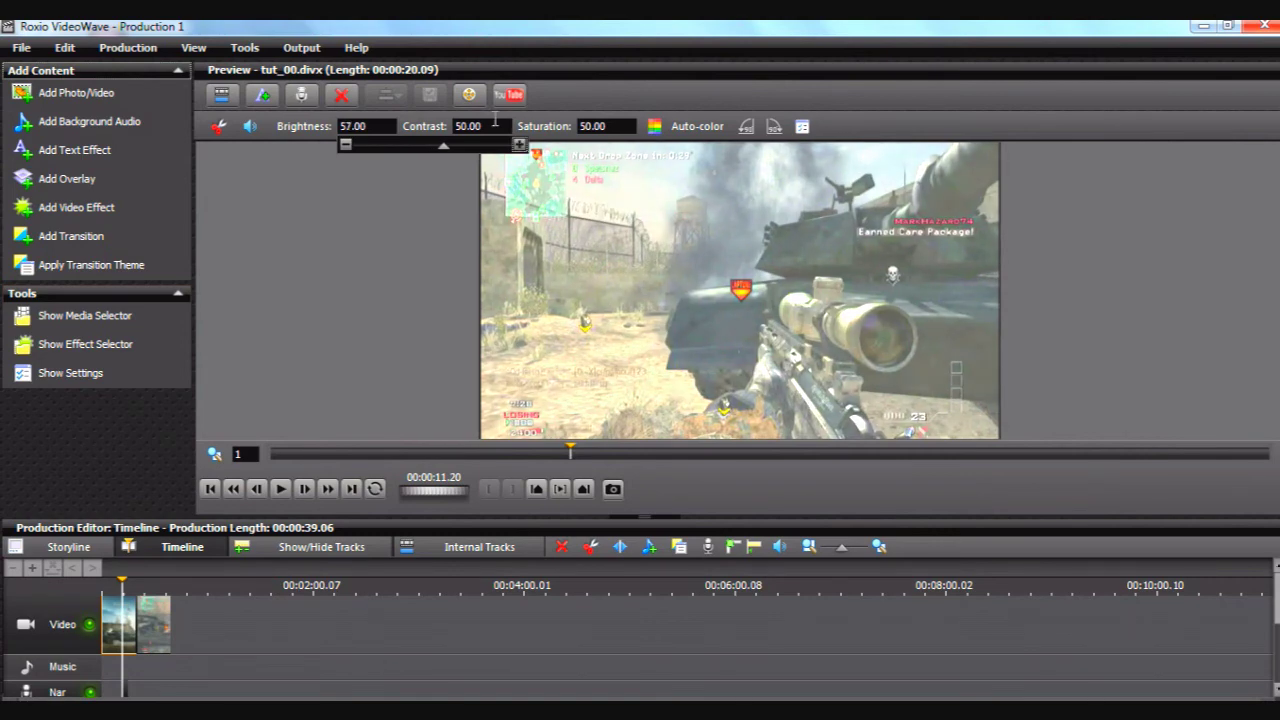
Raise the clip's contrast to 68.
{"action": "left_click", "coordinate": [494, 122]}
{"action": "left_click", "coordinate": [635, 147]}
{"action": "left_click", "coordinate": [635, 147]}
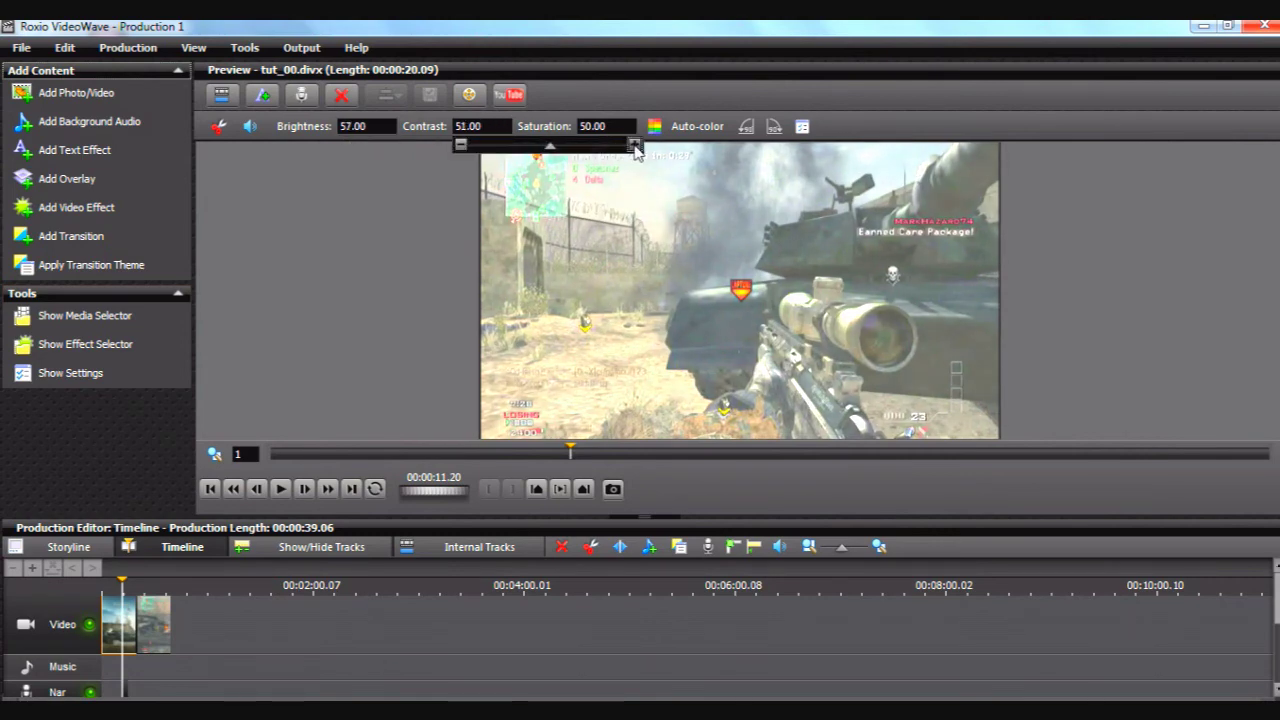
{"action": "left_click", "coordinate": [635, 147]}
{"action": "left_click", "coordinate": [635, 147]}
{"action": "left_click", "coordinate": [635, 147]}
{"action": "left_click", "coordinate": [635, 147]}
{"action": "left_click", "coordinate": [635, 147]}
{"action": "left_click", "coordinate": [635, 147]}
{"action": "left_click", "coordinate": [635, 147]}
{"action": "left_click", "coordinate": [635, 147]}
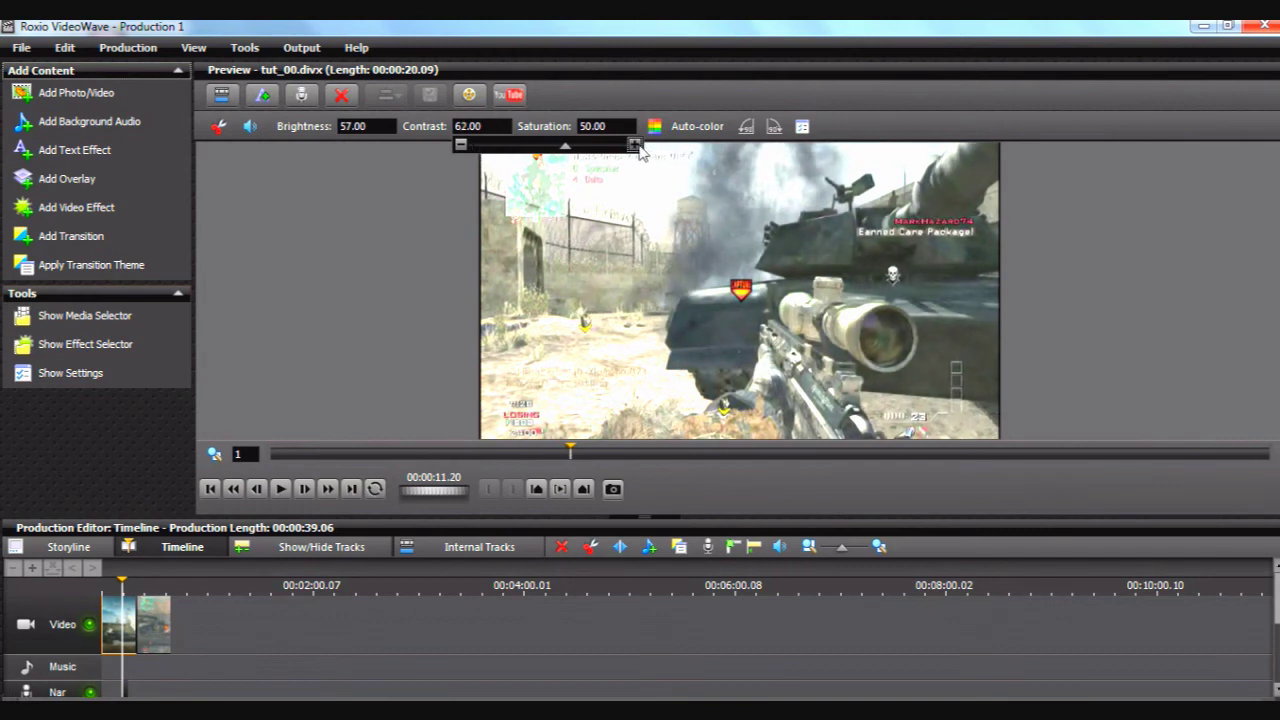
{"action": "left_click", "coordinate": [635, 147]}
{"action": "left_click", "coordinate": [635, 147]}
{"action": "left_click", "coordinate": [635, 147]}
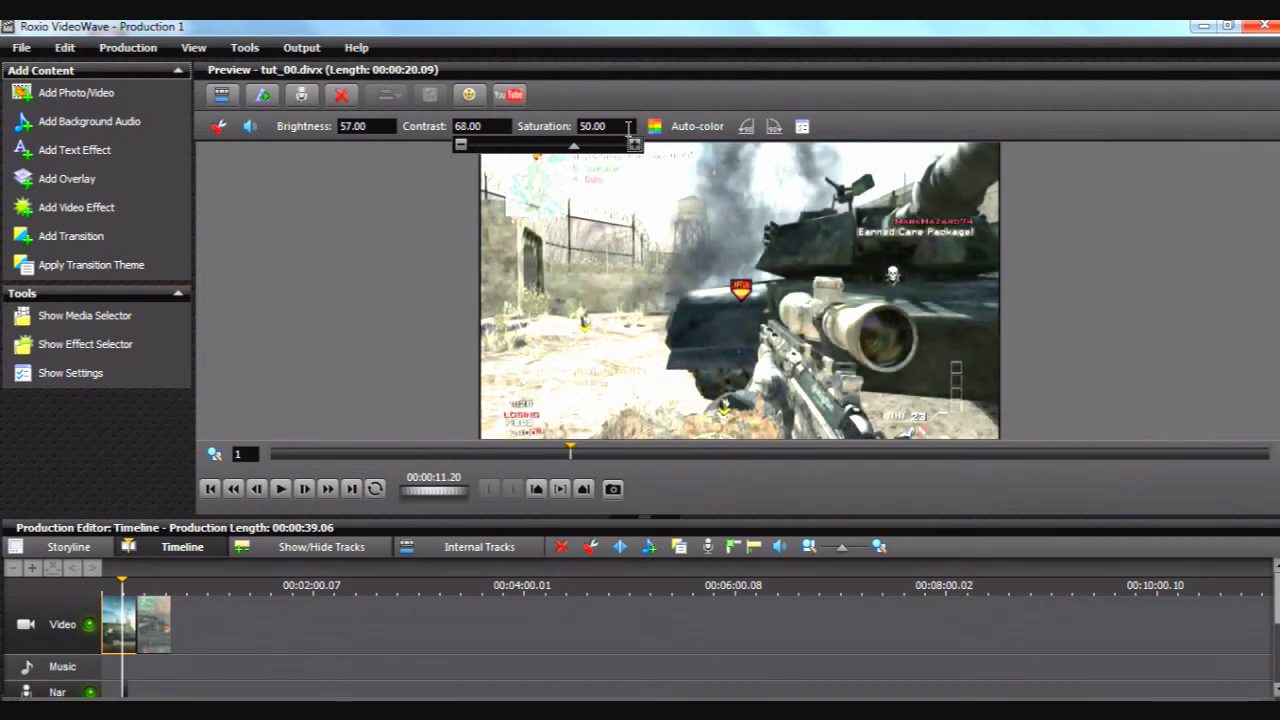
Raise the saturation to 73 and play the preview briefly to check the colours.
{"action": "left_click", "coordinate": [628, 126]}
{"action": "left_click", "coordinate": [760, 146]}
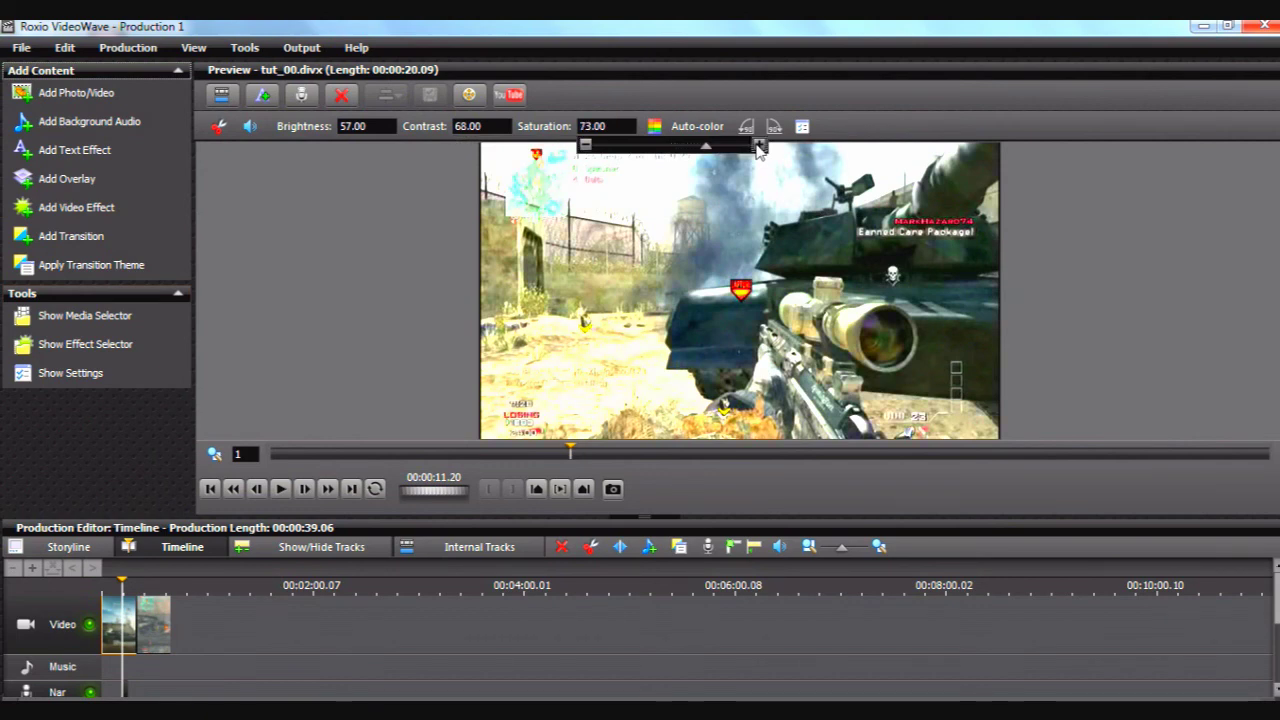
{"action": "left_click", "coordinate": [284, 490]}
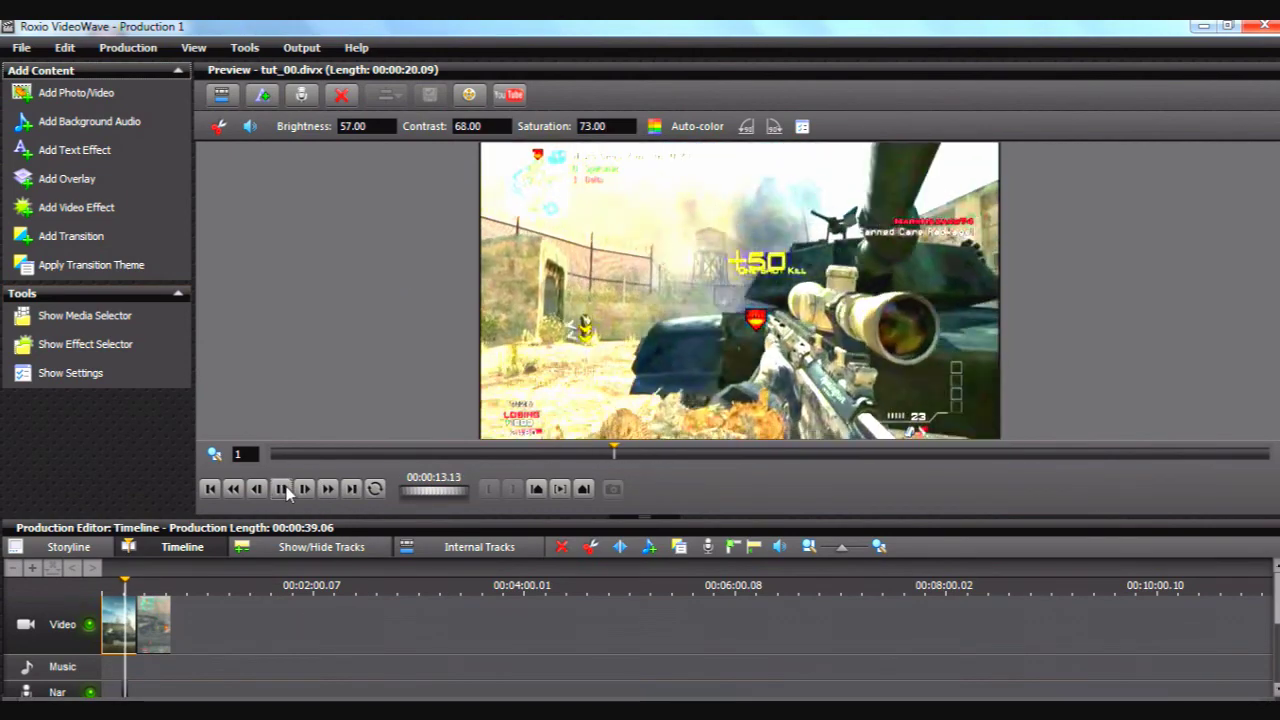
{"action": "left_click", "coordinate": [283, 489]}
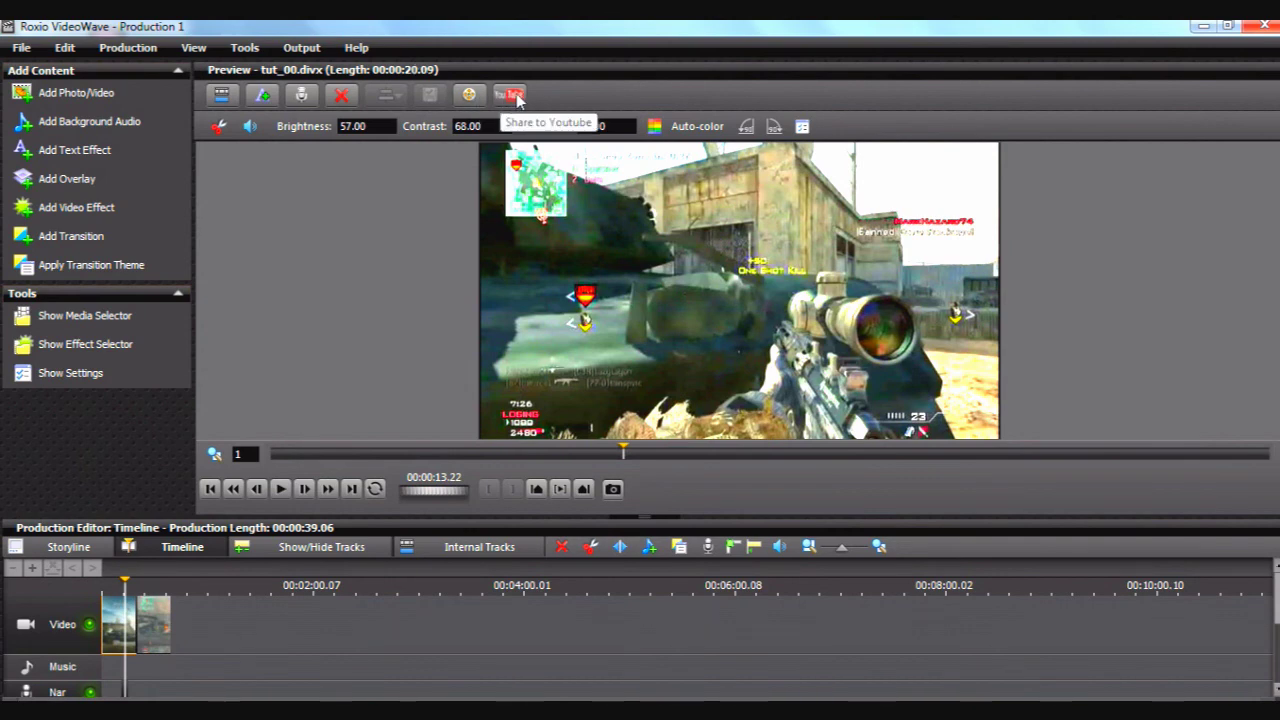
Start Make Movie without saving the production, choosing NTSC and the DivX HD 720p@30fps preset.
{"action": "left_click", "coordinate": [470, 96]}
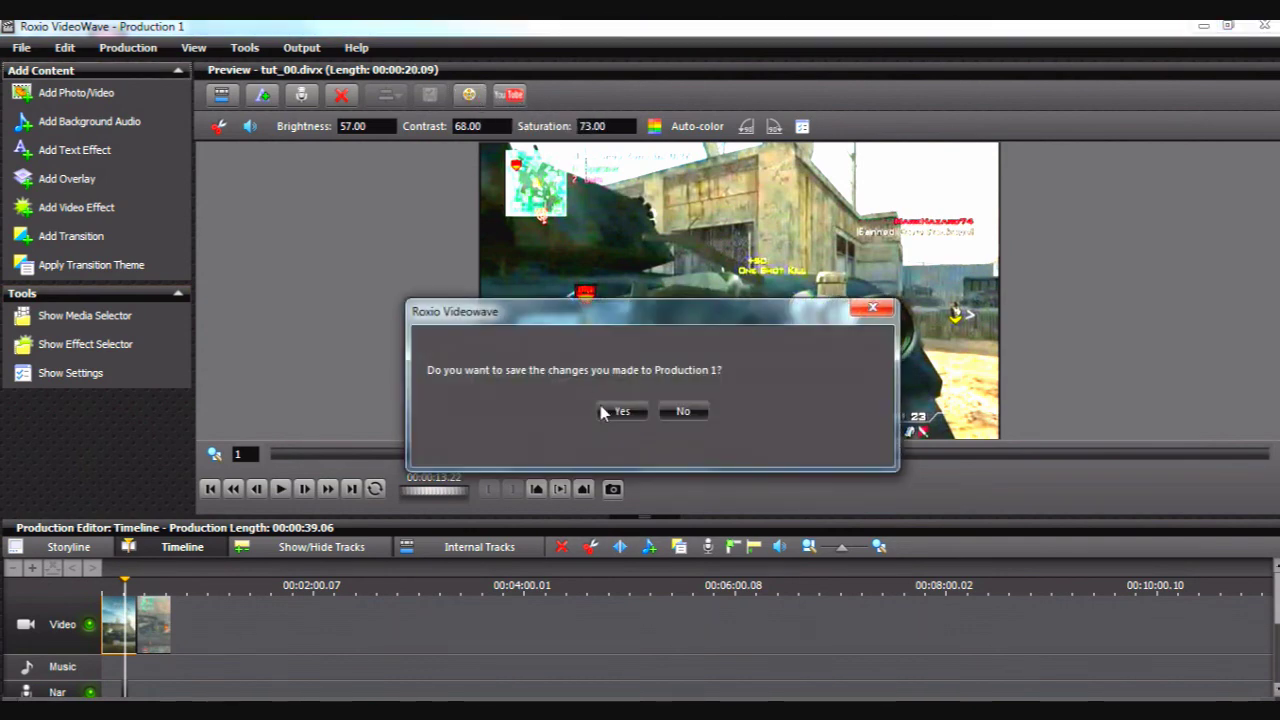
{"action": "left_click", "coordinate": [680, 414]}
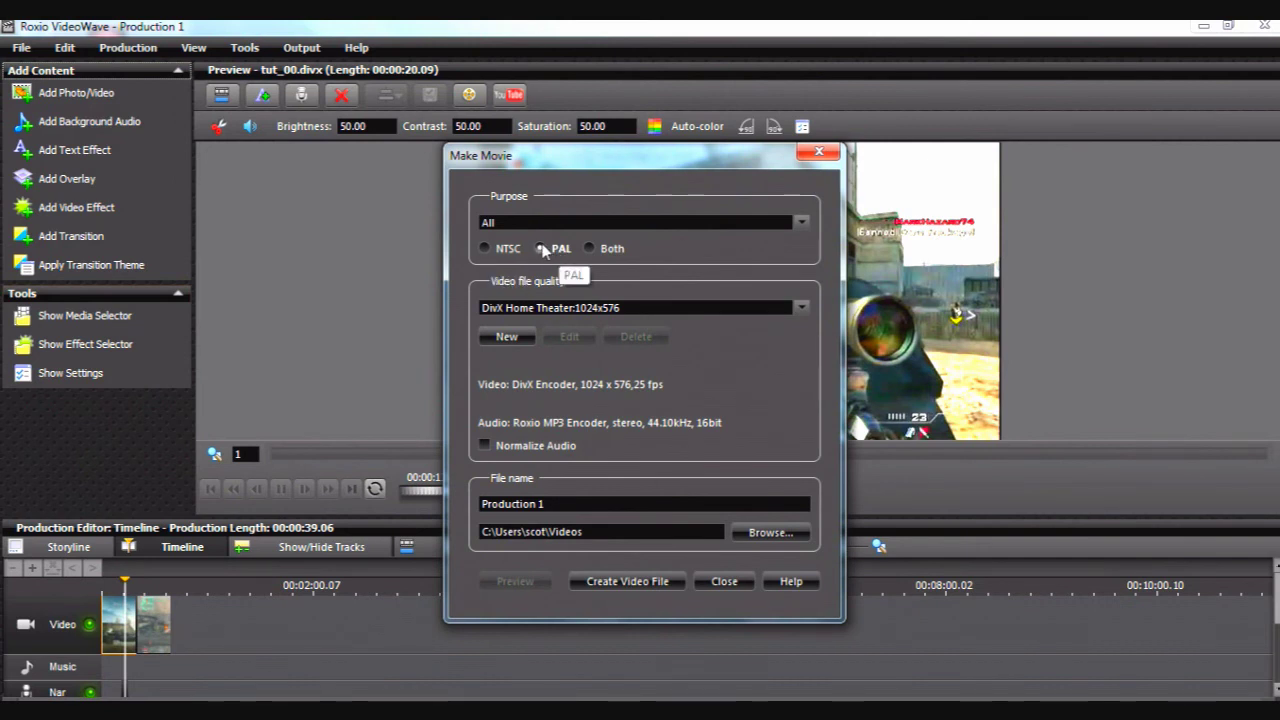
{"action": "left_click", "coordinate": [486, 248]}
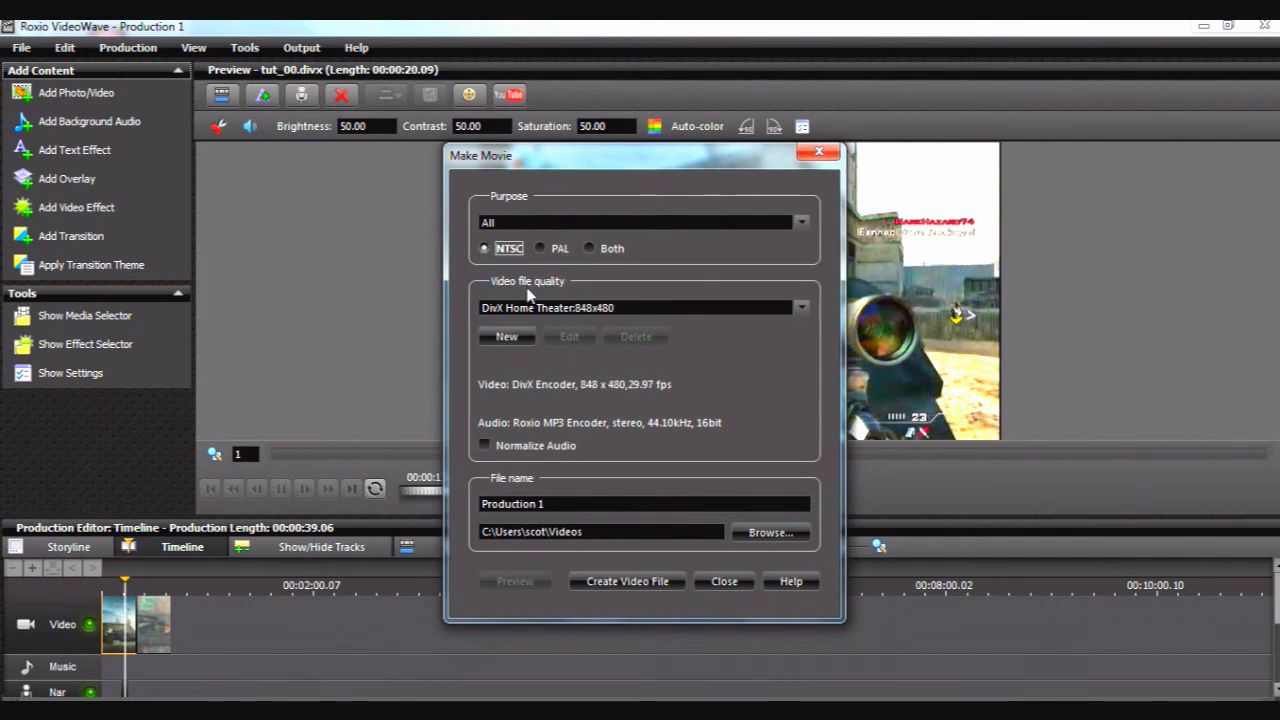
{"action": "left_click", "coordinate": [762, 309]}
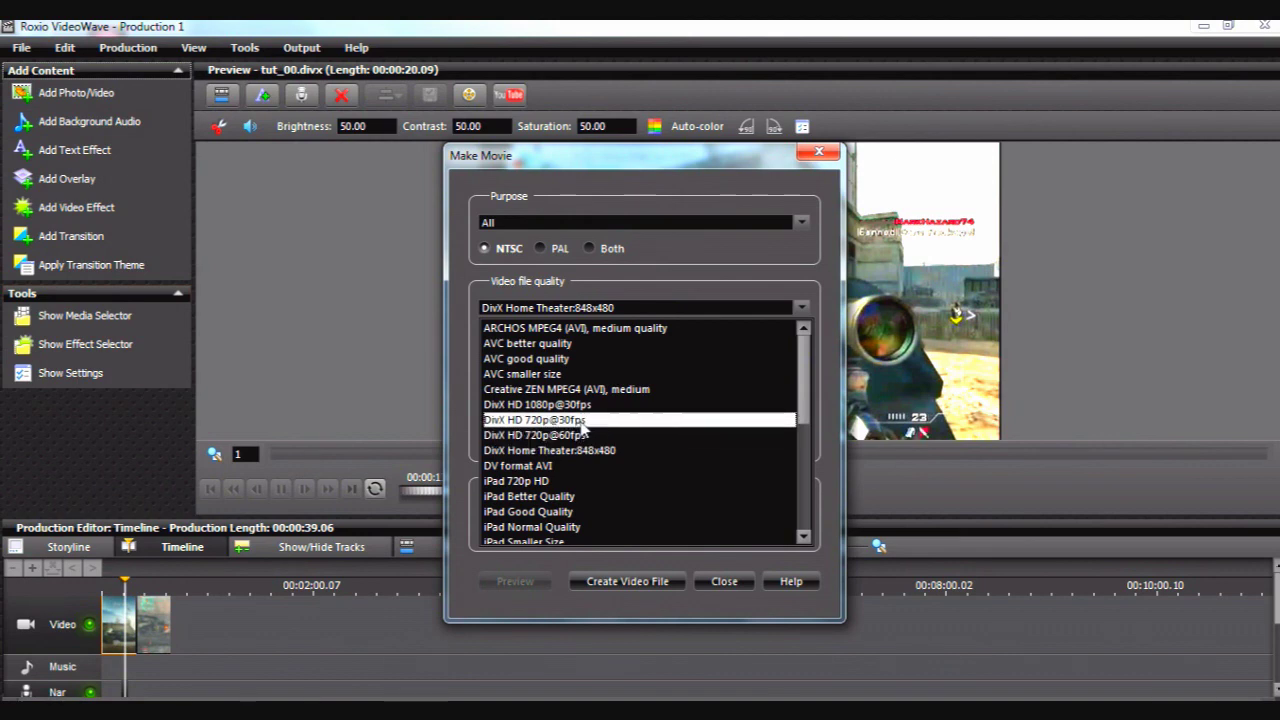
{"action": "left_click", "coordinate": [581, 423]}
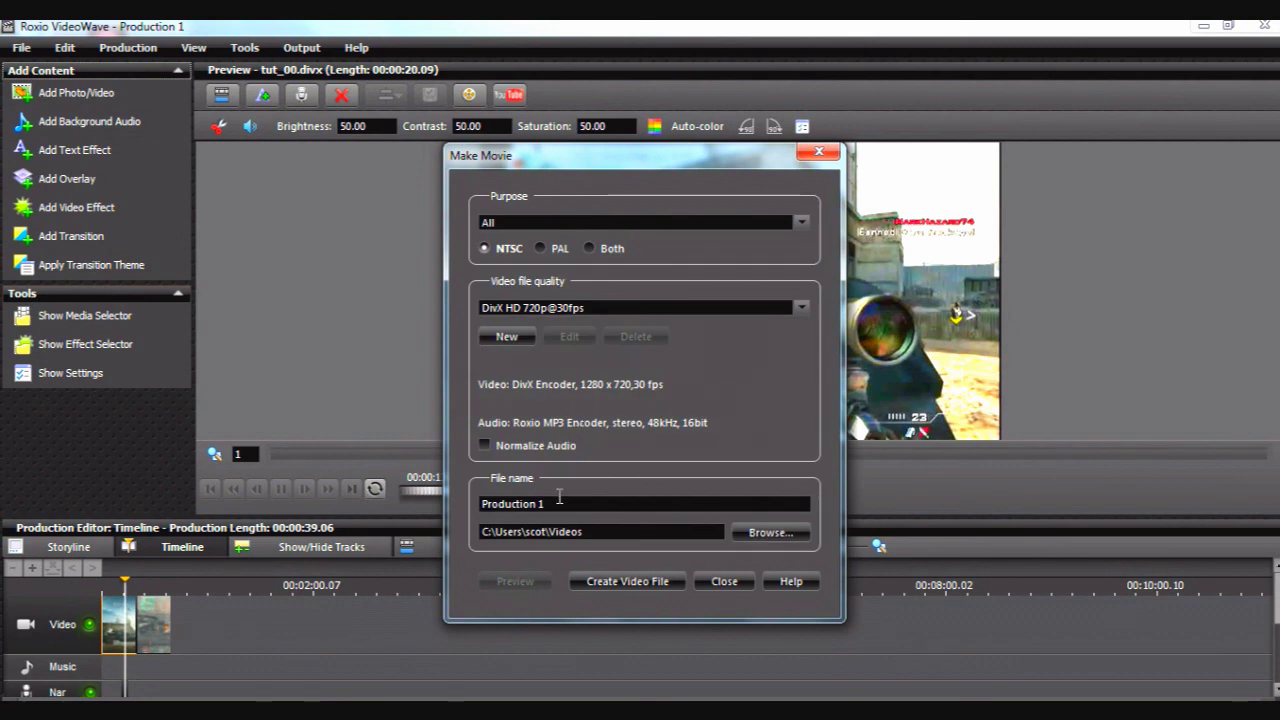
Rename the output file to 'tut'.
{"action": "left_click", "coordinate": [561, 502]}
{"action": "key", "text": "BackSpace"}
{"action": "key", "text": "BackSpace"}
{"action": "type", "text": "tut"}
Create the video file tut.avi and begin rendering.
{"action": "left_click", "coordinate": [638, 583]}
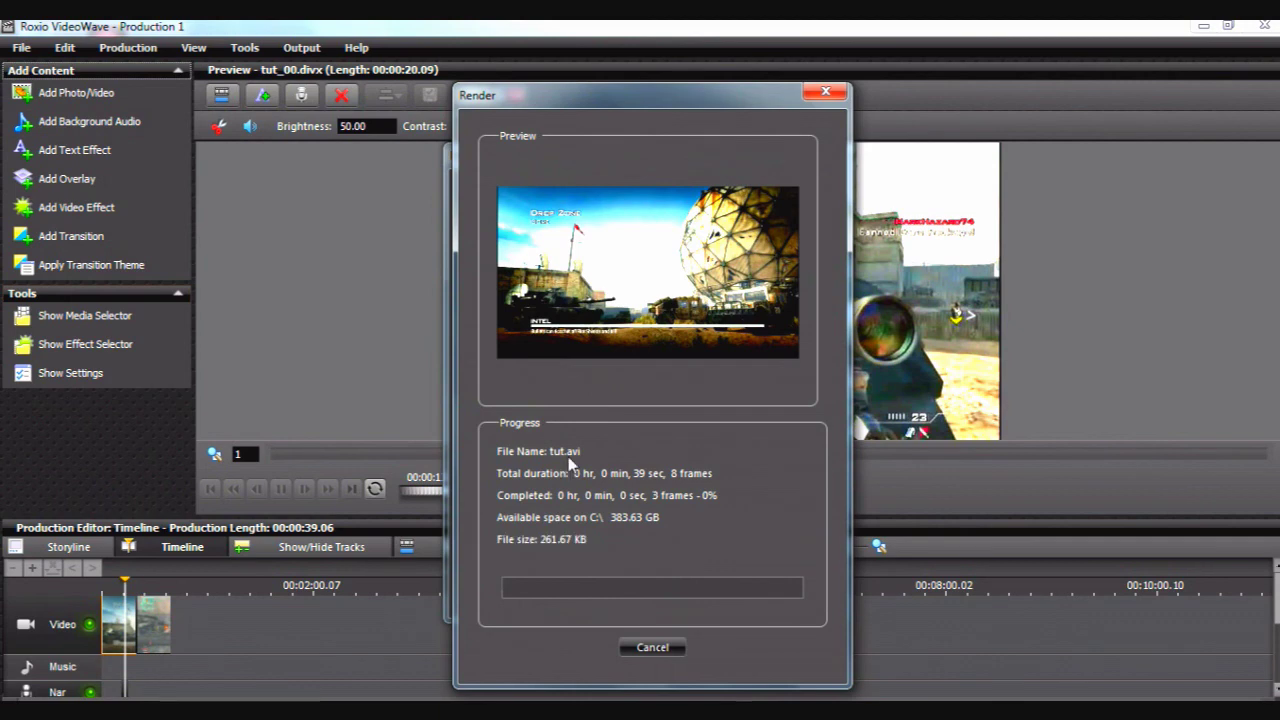